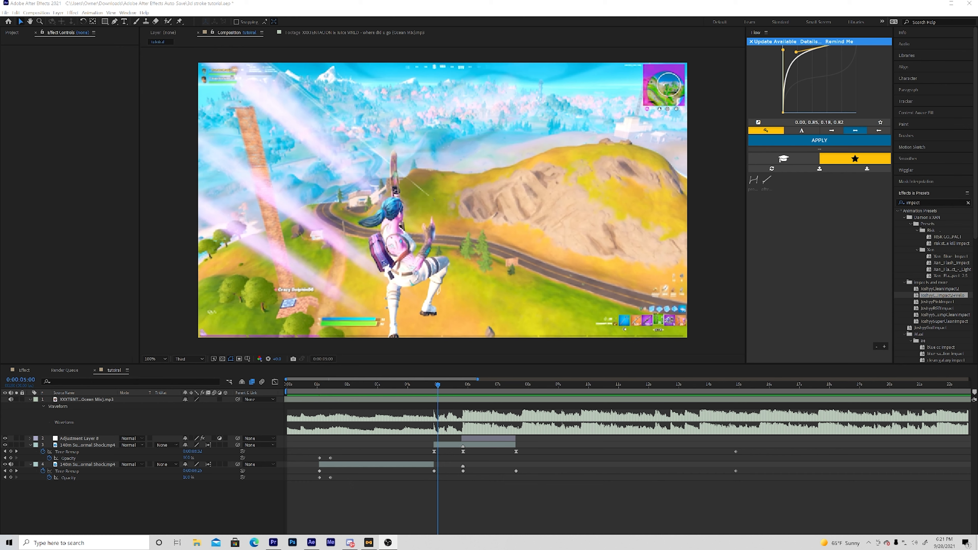
- Collapse the upper gameplay clip's keyframe properties and preview the edit from 0:00:01:05
{"action": "left_click", "coordinate": [30, 445]}
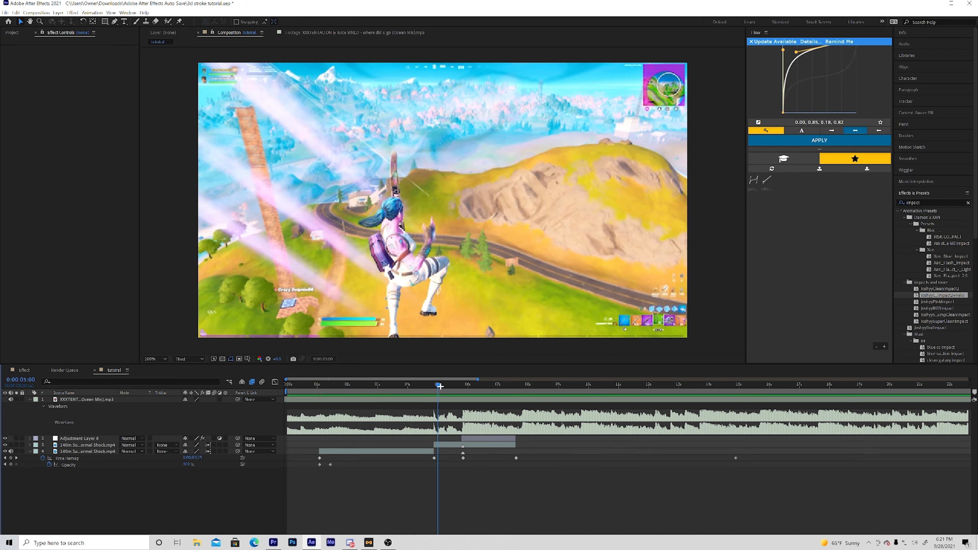
{"action": "left_click_drag", "start_coordinate": [351, 406], "coordinate": [322, 402]}
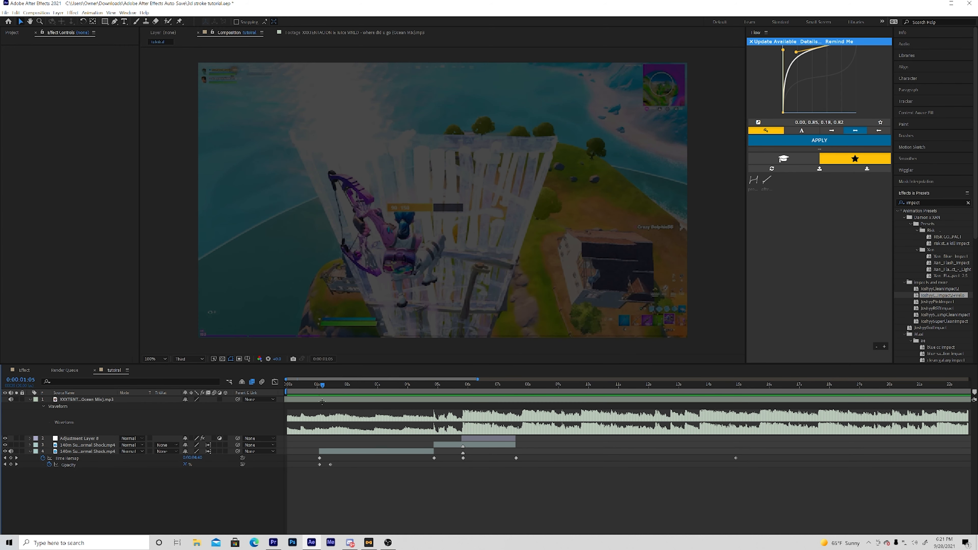
{"action": "key", "text": "space"}
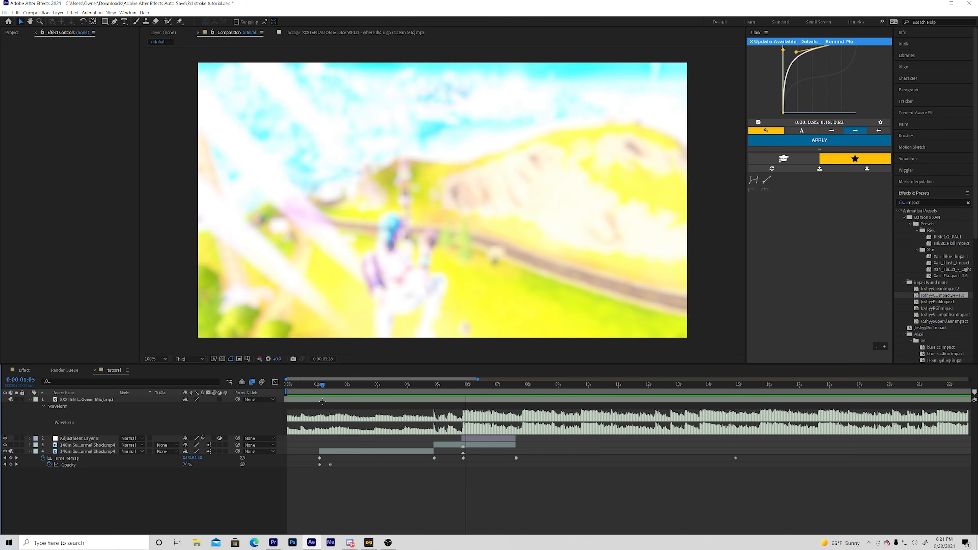
- Split the upper gameplay clip at 0:00:05:25, where the beat drops in the audio waveform
{"action": "left_click", "coordinate": [477, 389]}
{"action": "mouse_move", "coordinate": [478, 390]}
{"action": "left_mouse_down"}
{"action": "mouse_move", "coordinate": [431, 379]}
{"action": "mouse_move", "coordinate": [464, 381]}
{"action": "left_mouse_up"}
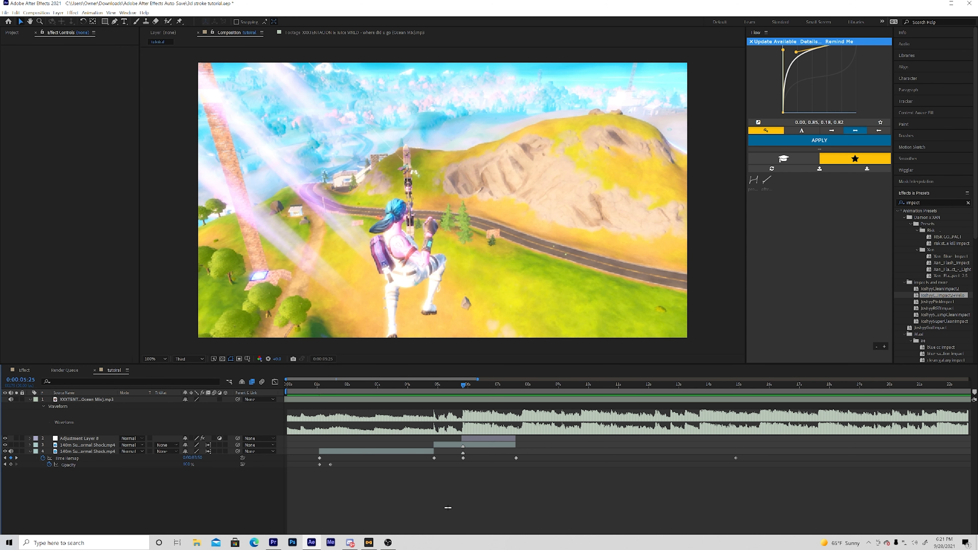
{"action": "left_click", "coordinate": [460, 445]}
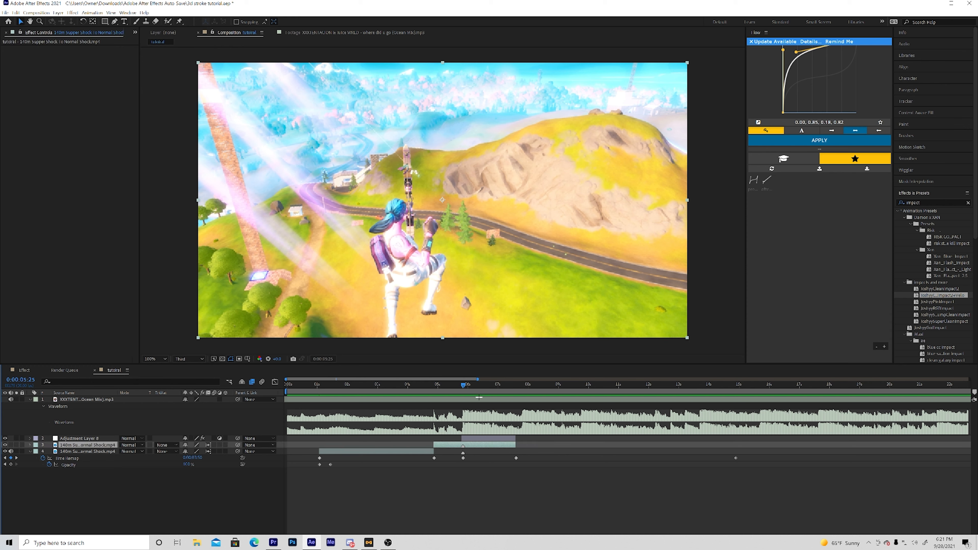
{"action": "key", "text": "ctrl+shift+d"}
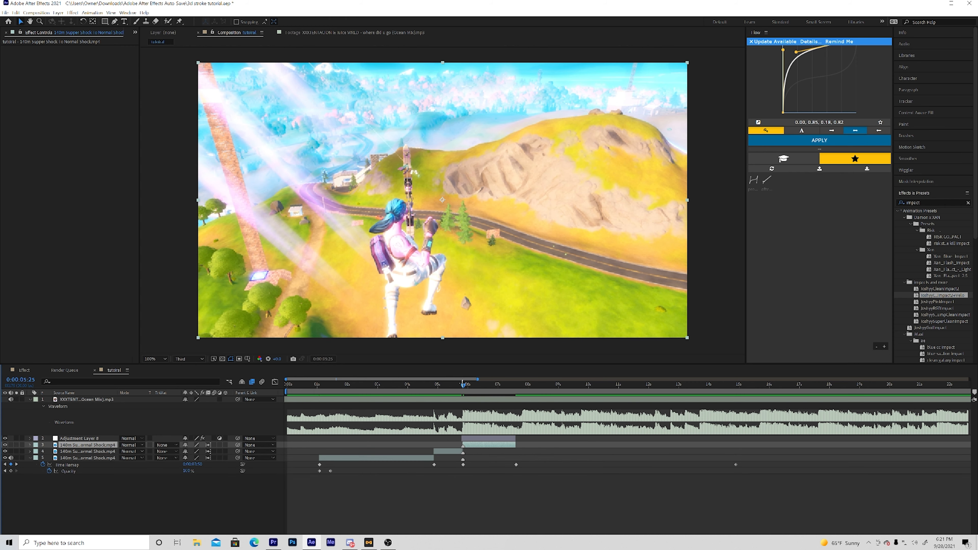
- Apply the black-and-white preset, with Black & White and Exposure effects, to the short gameplay clip starting at 0:00:04:26
{"action": "left_click_drag", "start_coordinate": [460, 382], "coordinate": [433, 380]}
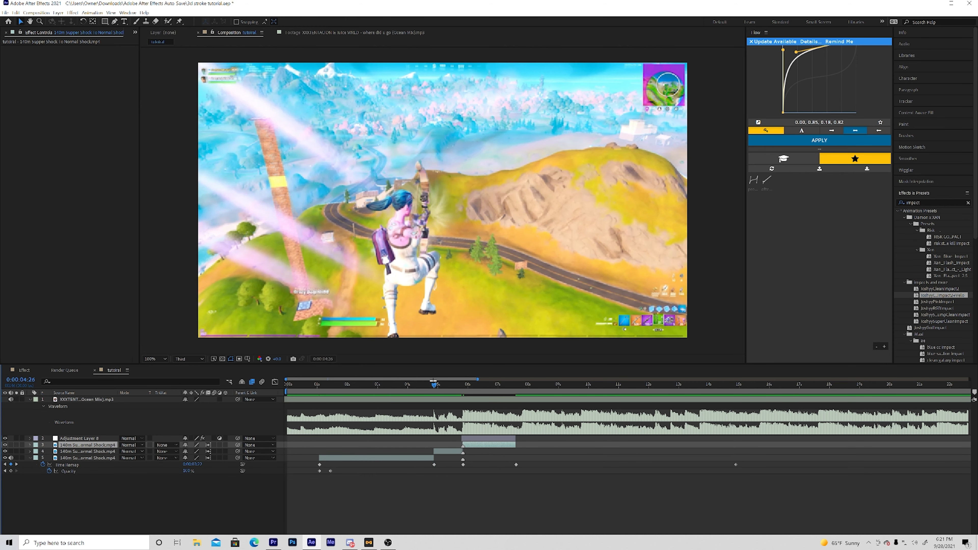
{"action": "left_click", "coordinate": [450, 451]}
{"action": "key", "text": "u"}
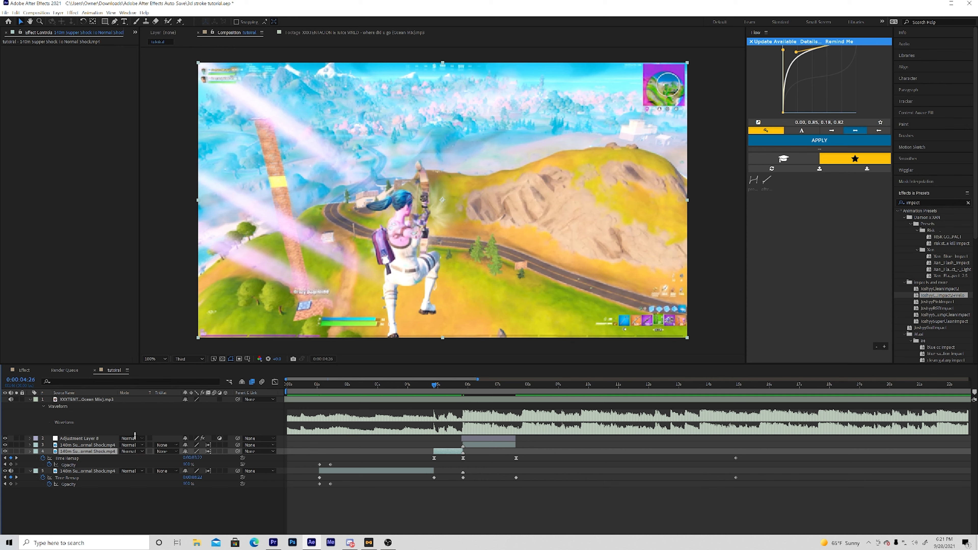
{"action": "key", "text": "u"}
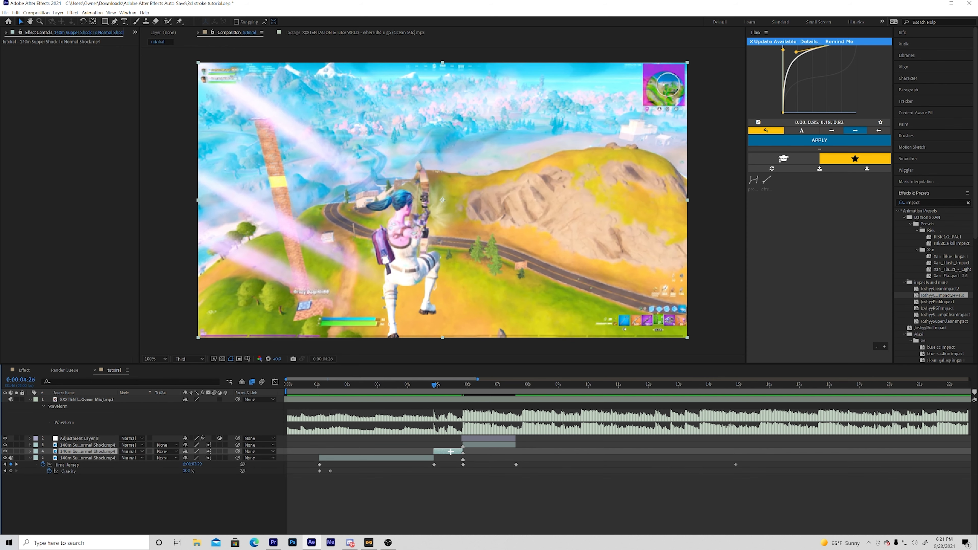
{"action": "key", "text": "ctrl+space"}
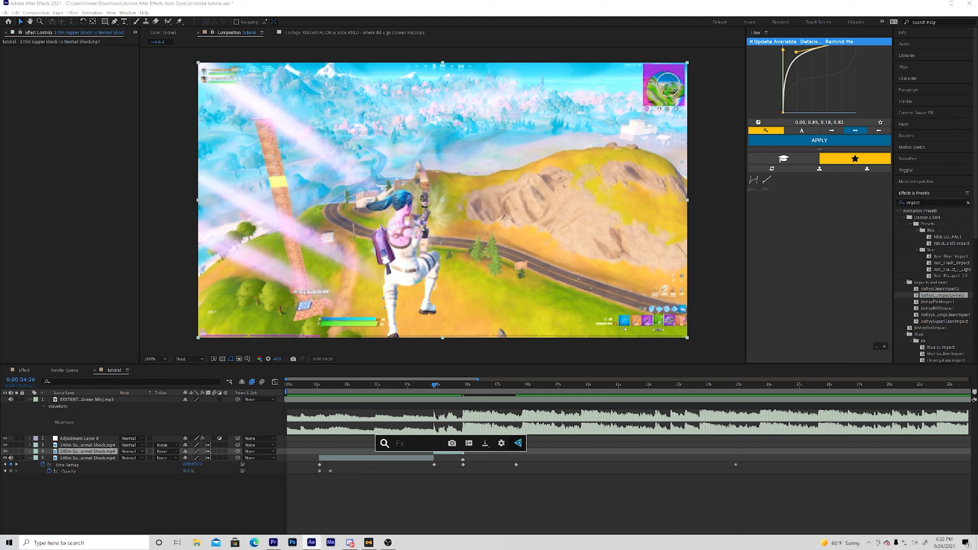
{"action": "type", "text": "B"}
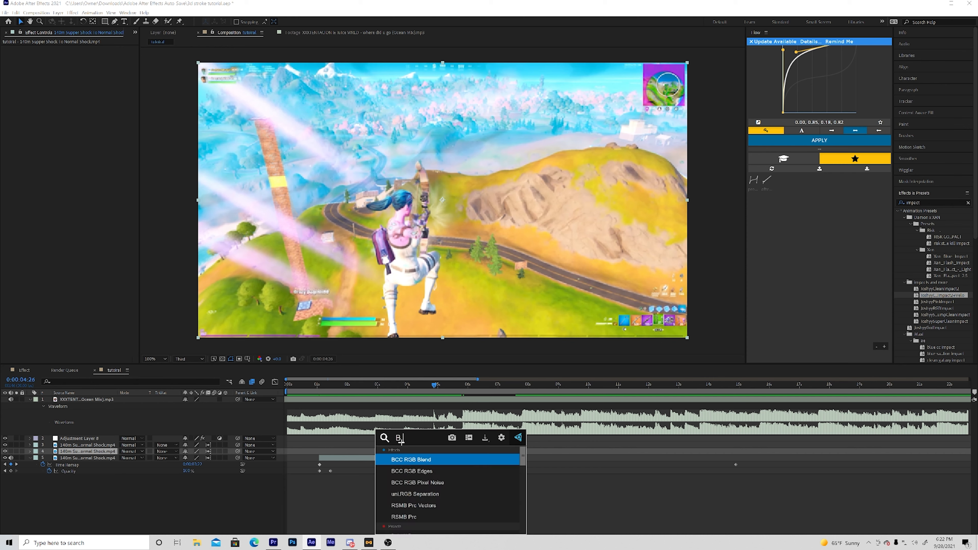
{"action": "type", "text": " &"}
{"action": "key", "text": "Return"}
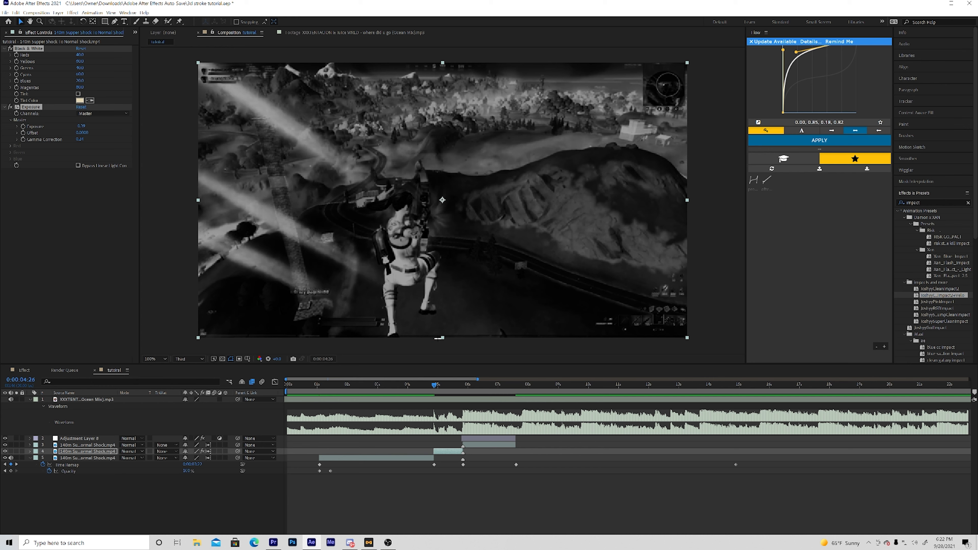
- Create a black solid named "3D STROKE" directly above the short black-and-white clip
{"action": "left_click", "coordinate": [438, 451]}
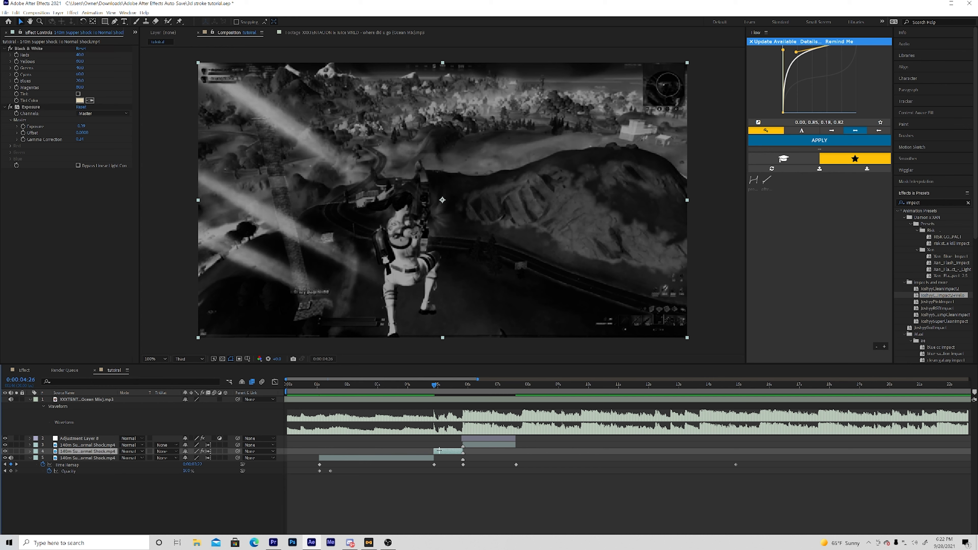
{"action": "key", "text": "ctrl+y"}
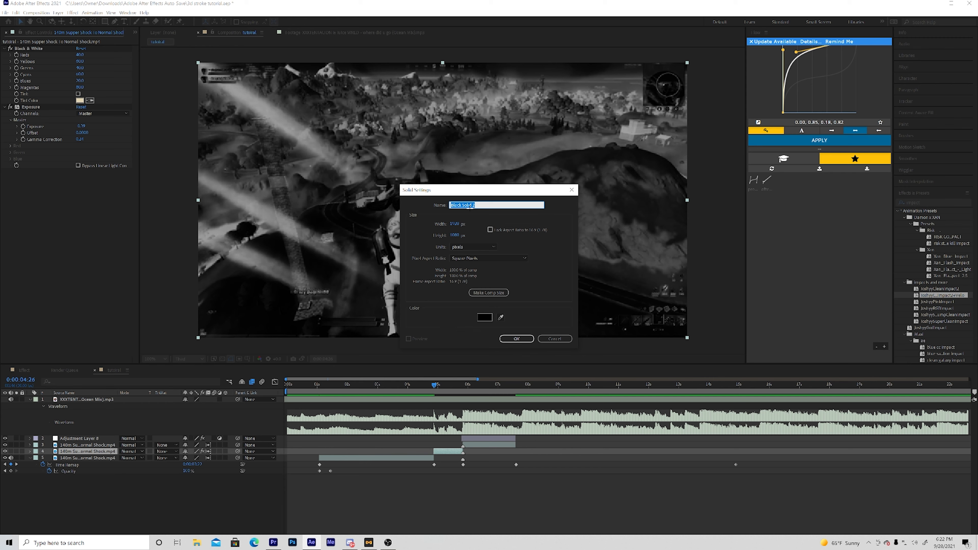
{"action": "key", "text": "BackSpace"}
{"action": "type", "text": "3D STROKE"}
{"action": "left_click", "coordinate": [527, 339]}
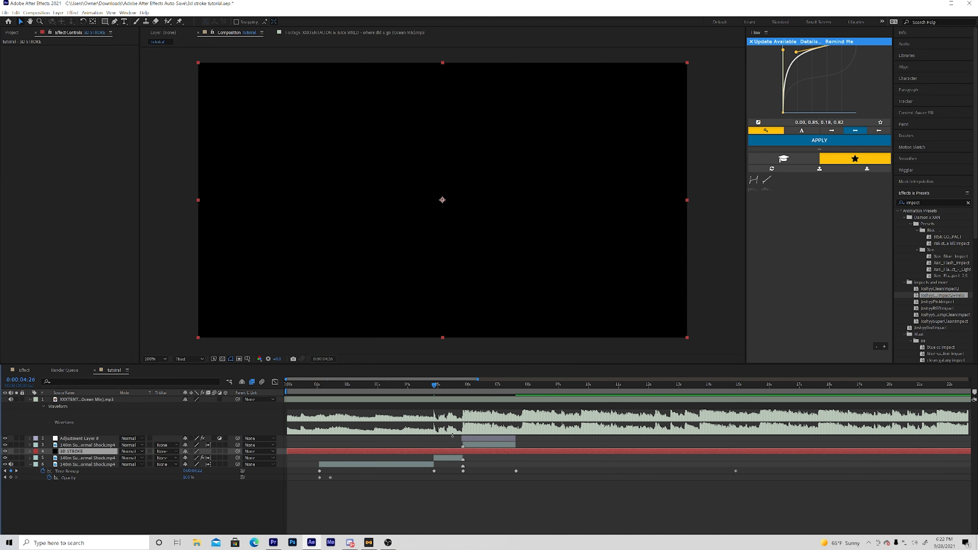
- Trim the 3D STROKE solid to run from 0:00:04:26 to 0:00:05:25, deleting the excess on both ends
{"action": "key", "text": "ctrl+shift+d"}
{"action": "left_click", "coordinate": [423, 457]}
{"action": "key", "text": "Delete"}
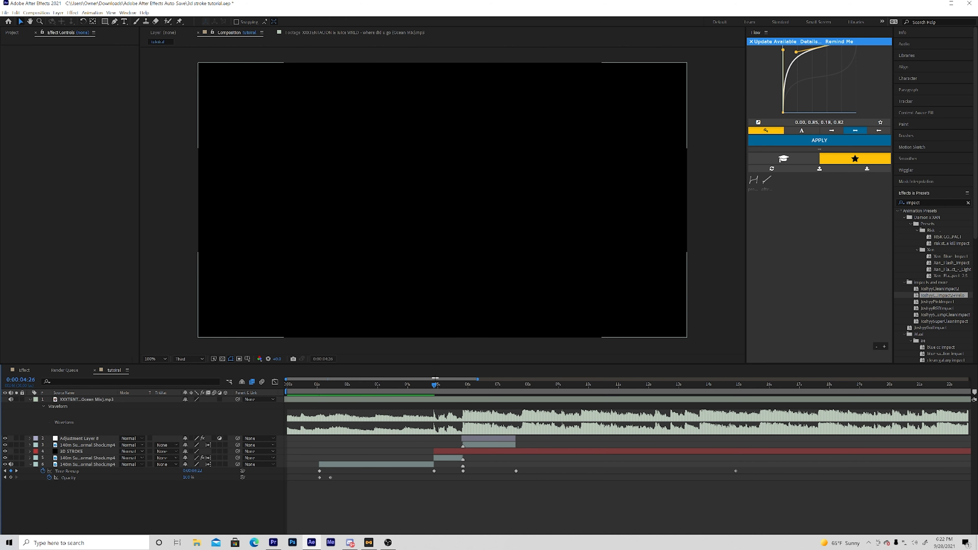
{"action": "left_click_drag", "start_coordinate": [463, 389], "coordinate": [463, 388]}
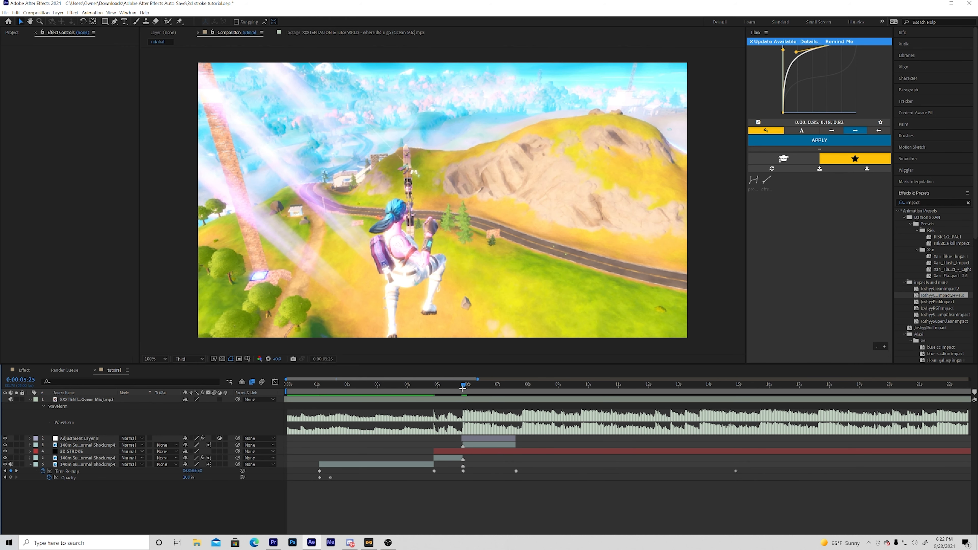
{"action": "left_click", "coordinate": [449, 452]}
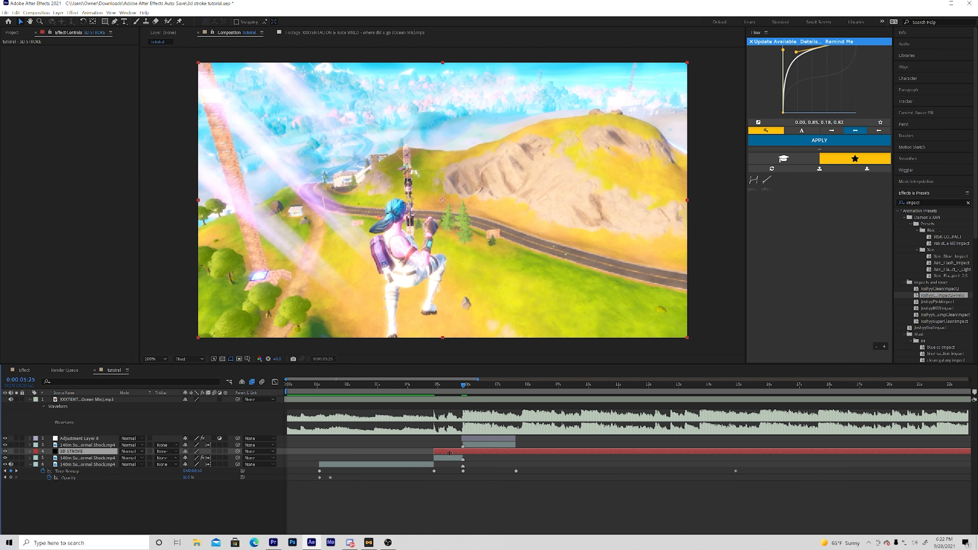
{"action": "key", "text": "ctrl+shift+d"}
{"action": "key", "text": "Delete"}
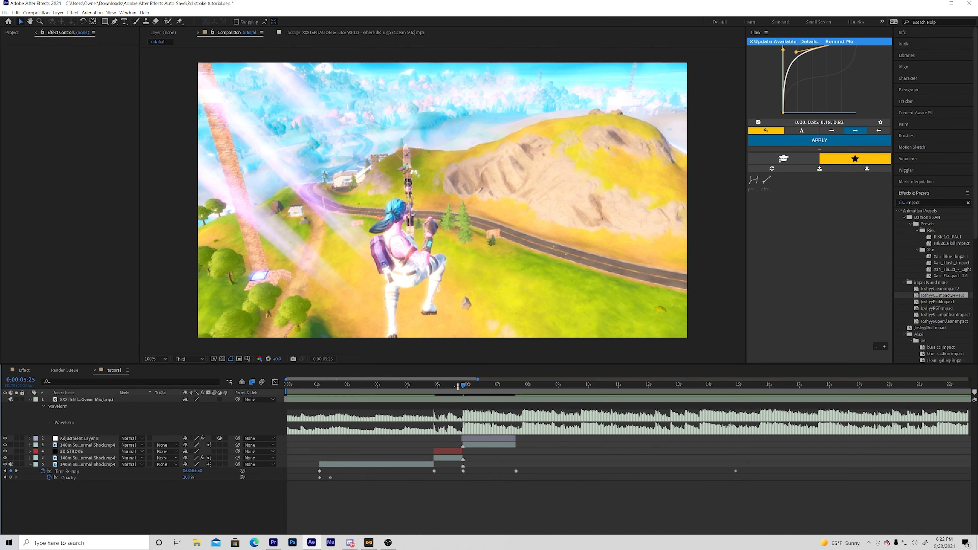
- At 0:00:04:29, search the effects for "stroke" and apply 3D Stroke to the 3D STROKE solid
{"action": "left_click_drag", "start_coordinate": [446, 386], "coordinate": [436, 386]}
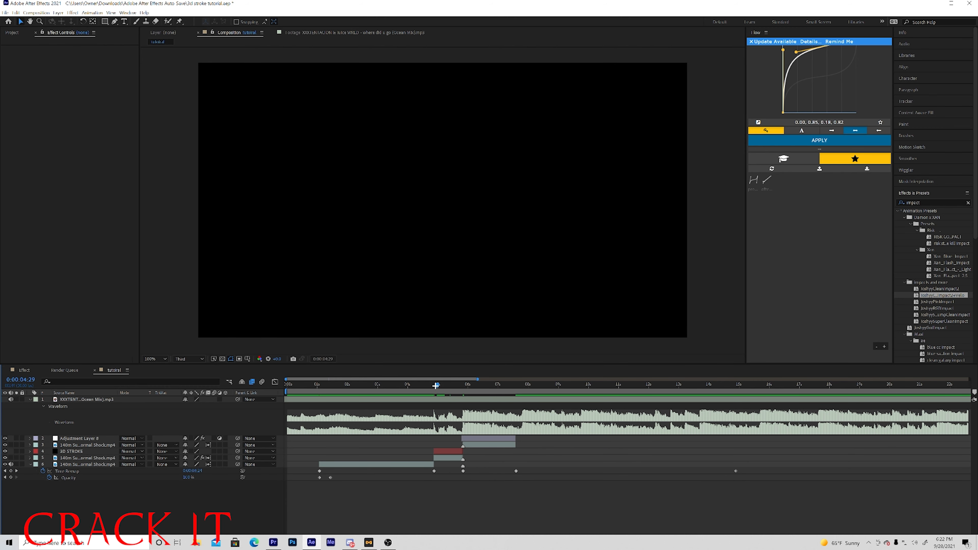
{"action": "left_click", "coordinate": [445, 450]}
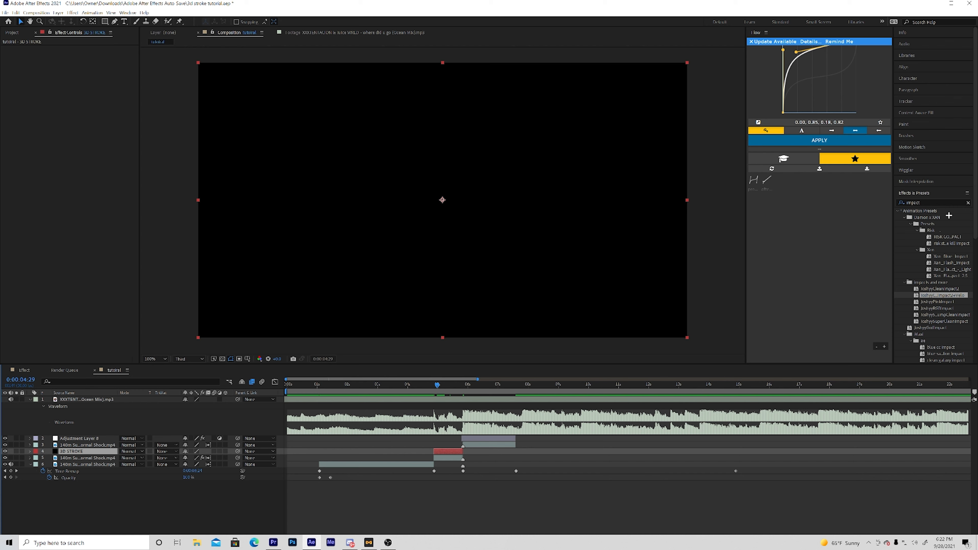
{"action": "left_click", "coordinate": [937, 202]}
{"action": "type", "text": "st"}
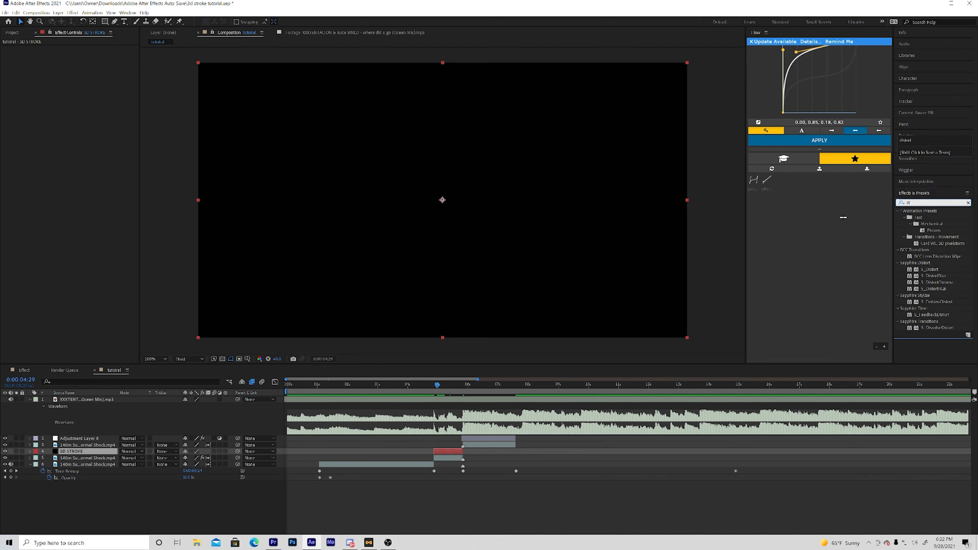
{"action": "type", "text": "roke"}
{"action": "mouse_move", "coordinate": [921, 305]}
{"action": "left_mouse_down"}
{"action": "mouse_move", "coordinate": [658, 349]}
{"action": "mouse_move", "coordinate": [435, 447]}
{"action": "mouse_move", "coordinate": [447, 451]}
{"action": "left_mouse_up"}
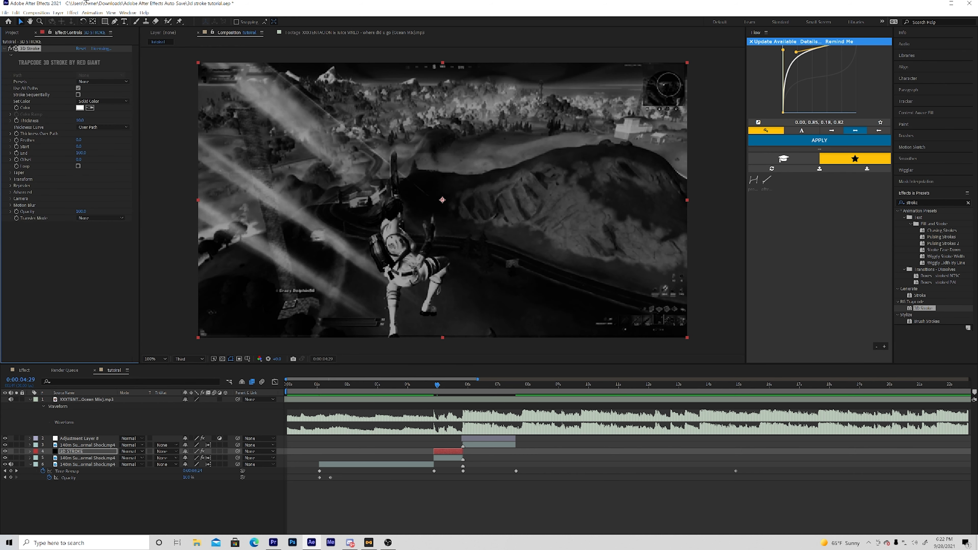
- Draw a curved Pen tool path on the solid from outside the frame's upper-left corner toward the character
{"action": "left_click", "coordinate": [114, 21]}
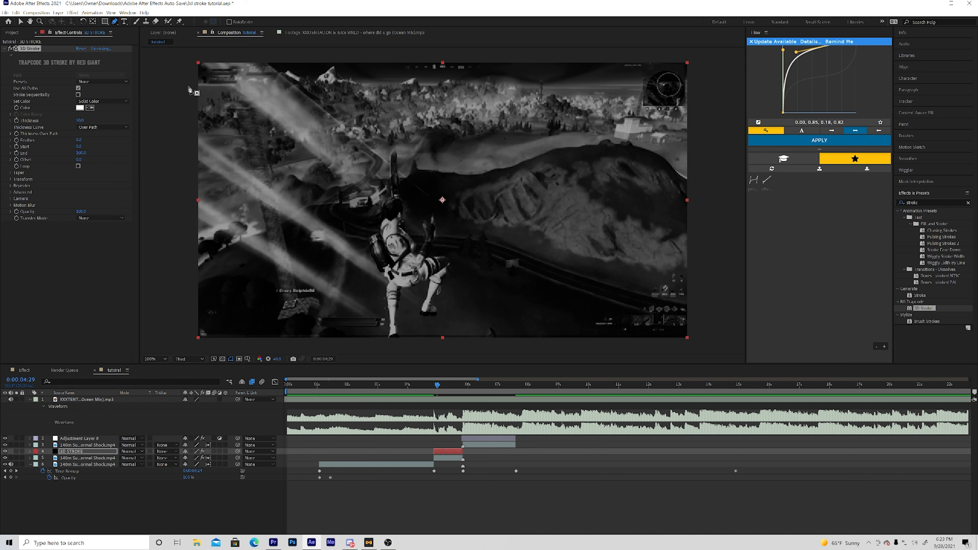
{"action": "left_click", "coordinate": [175, 63]}
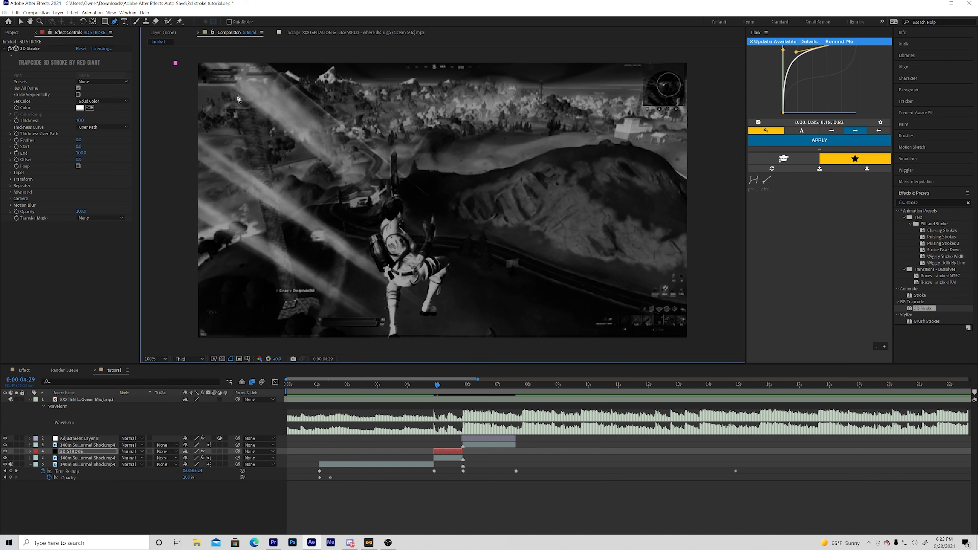
{"action": "left_click", "coordinate": [251, 100]}
{"action": "left_click", "coordinate": [273, 124]}
{"action": "left_click", "coordinate": [295, 147]}
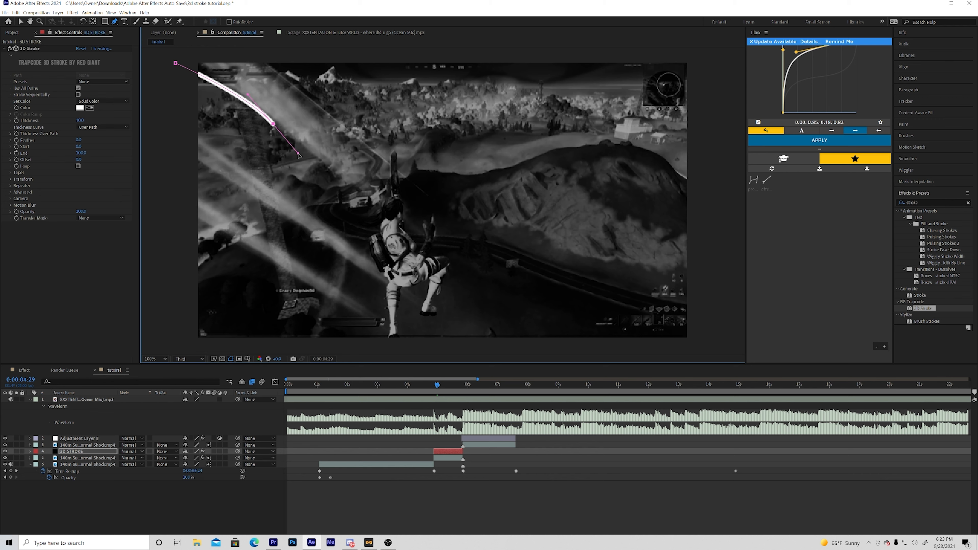
{"action": "left_click", "coordinate": [367, 188]}
{"action": "left_click_drag", "start_coordinate": [374, 190], "coordinate": [408, 199]}
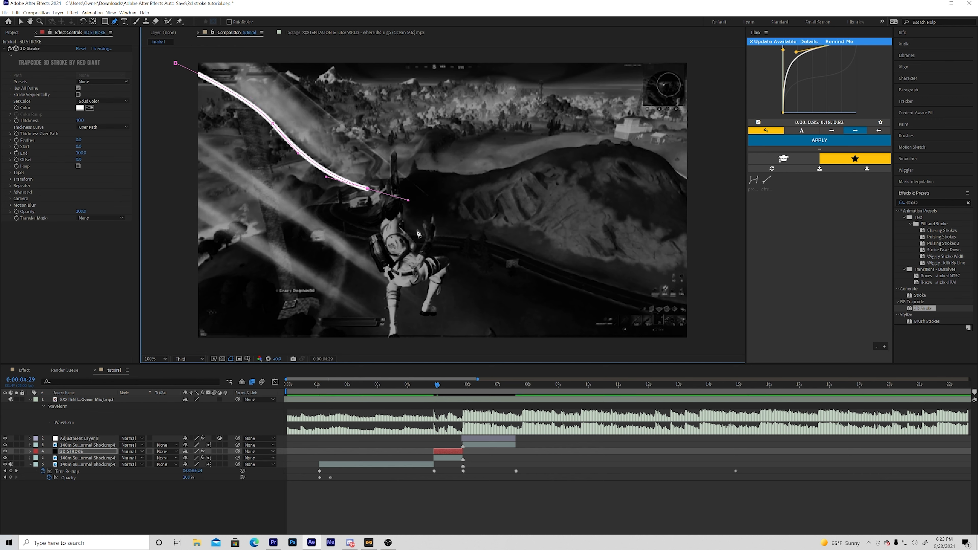
- Reshape the upper-left path by moving its middle and end points and adjusting the handle into a smooth bend above the character
{"action": "left_click_drag", "start_coordinate": [369, 188], "coordinate": [422, 185]}
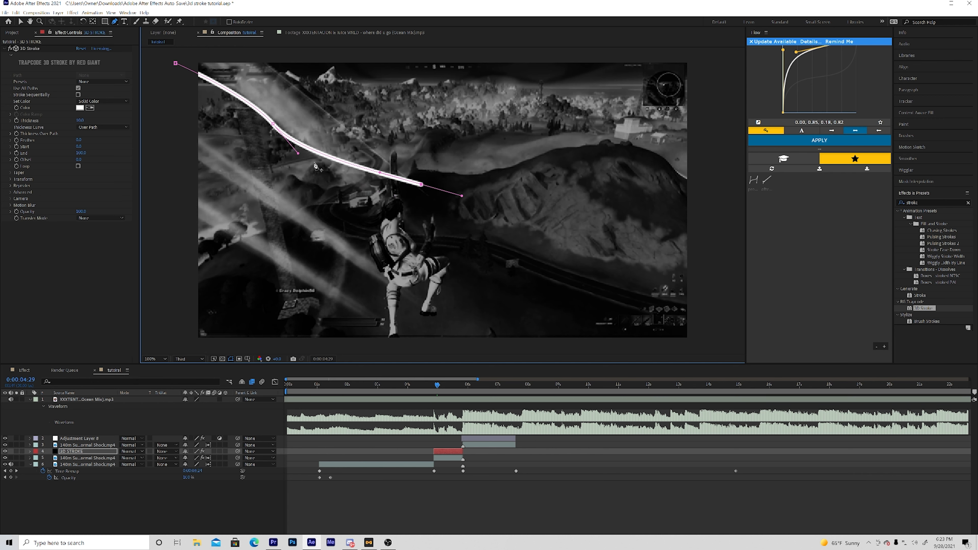
{"action": "left_click", "coordinate": [273, 125]}
{"action": "left_click_drag", "start_coordinate": [282, 129], "coordinate": [294, 140]}
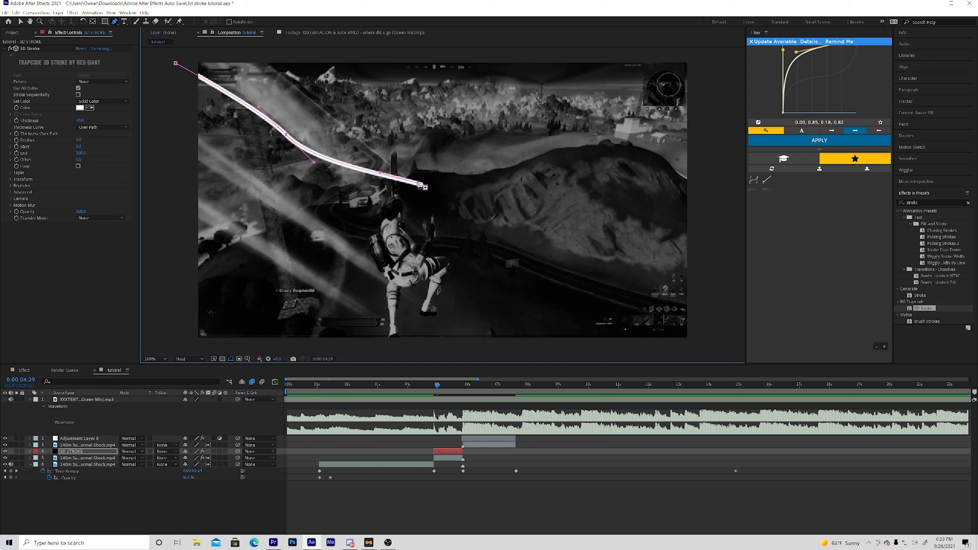
{"action": "left_click_drag", "start_coordinate": [421, 185], "coordinate": [386, 175]}
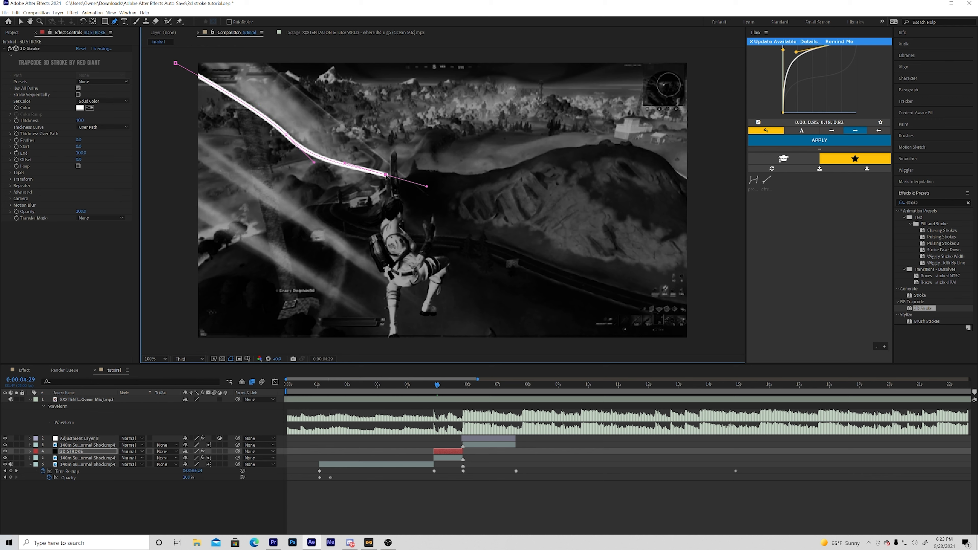
{"action": "left_click_drag", "start_coordinate": [315, 162], "coordinate": [299, 154]}
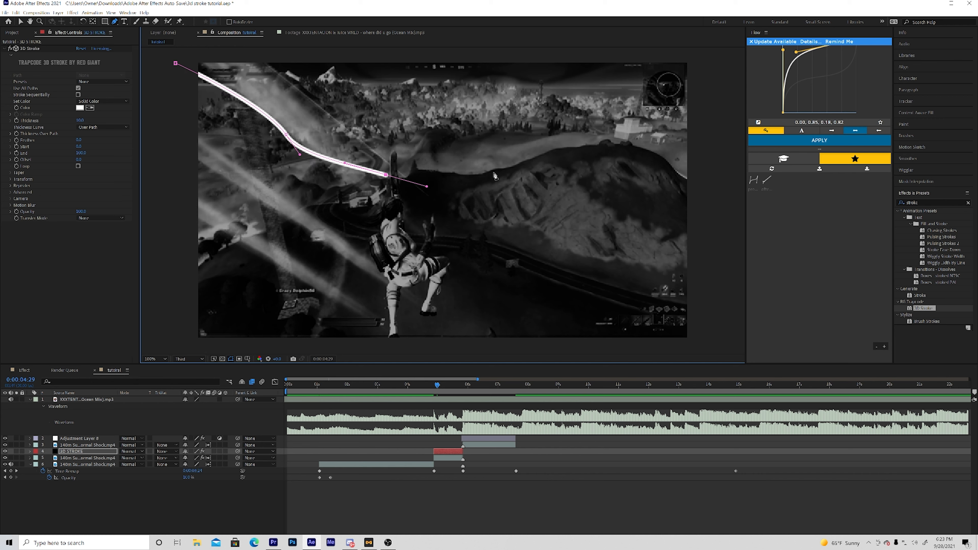
{"action": "key", "text": "v"}
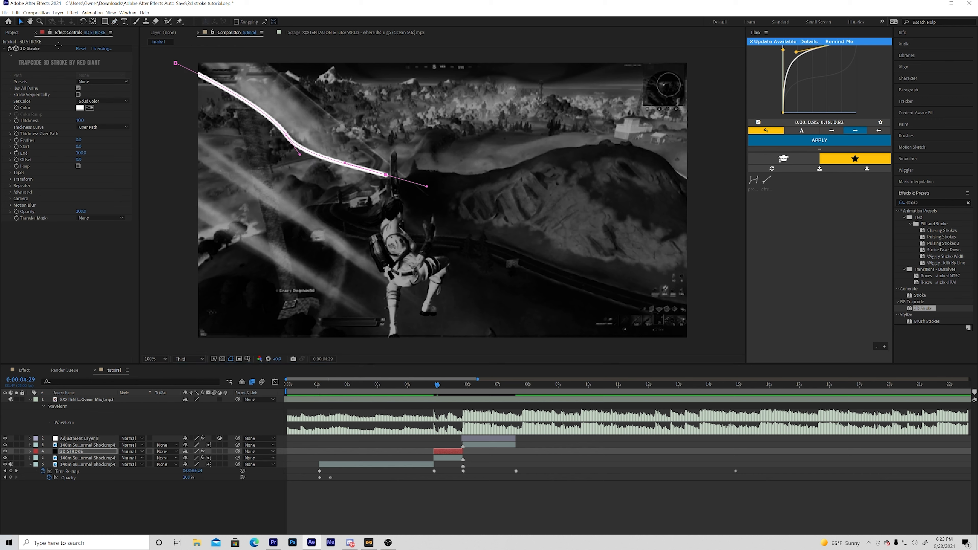
- Draw a second curved path on the solid from outside the frame's upper-right corner inward to the hill beside the character
{"action": "key", "text": "g"}
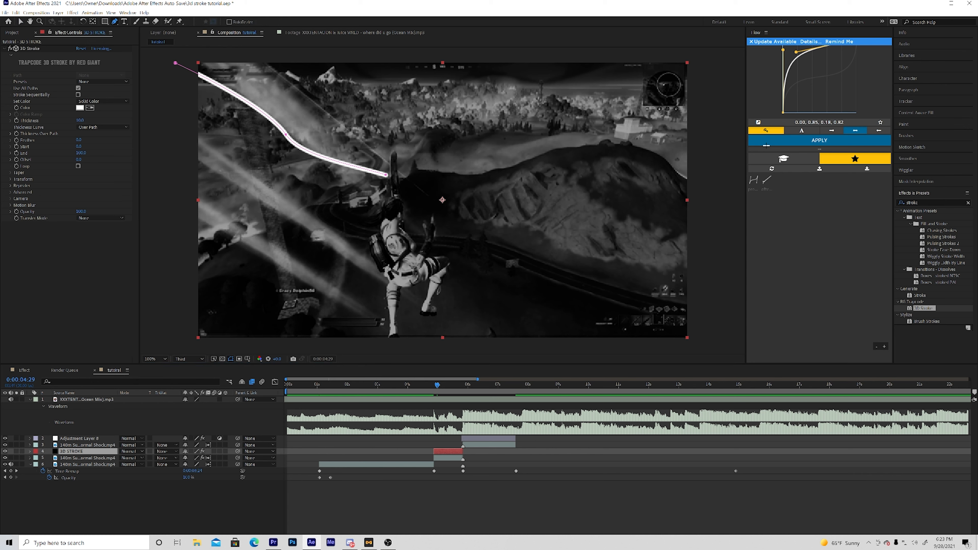
{"action": "left_click_drag", "start_coordinate": [621, 107], "coordinate": [573, 135]}
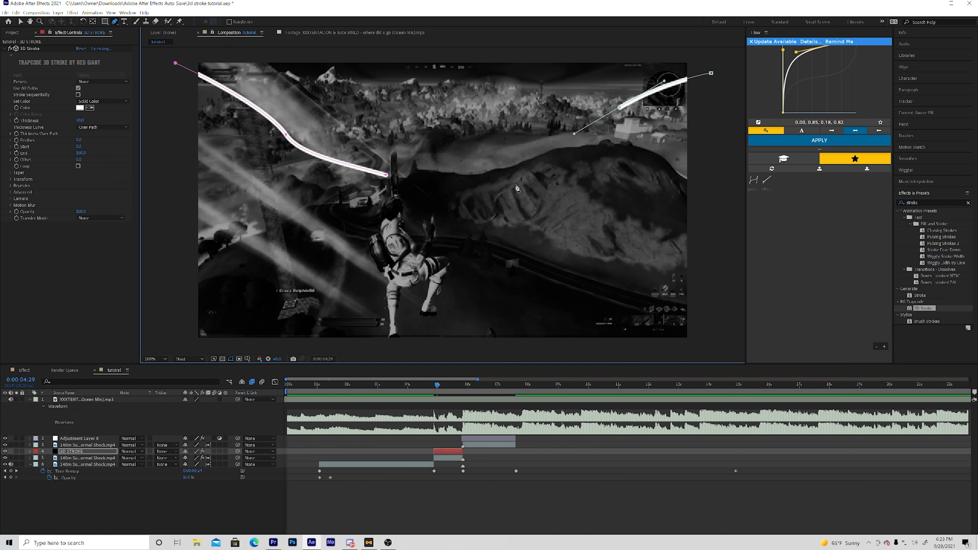
{"action": "mouse_move", "coordinate": [515, 180]}
{"action": "left_mouse_down"}
{"action": "mouse_move", "coordinate": [504, 188]}
{"action": "mouse_move", "coordinate": [559, 170]}
{"action": "left_mouse_up"}
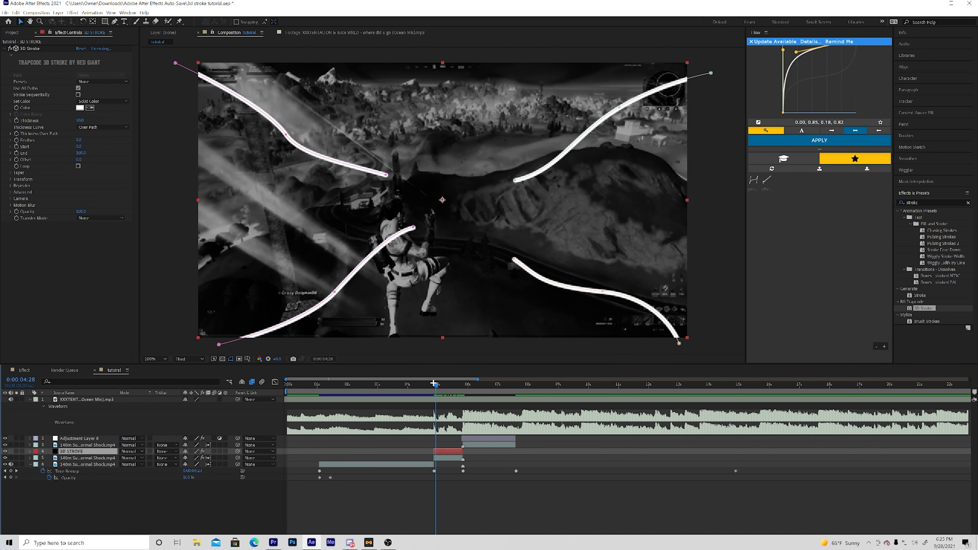
- Change the 3D Stroke color to a bright sky blue, starting from hex 00F2FF and shifting the hue slightly toward blue
{"action": "left_click", "coordinate": [80, 108]}
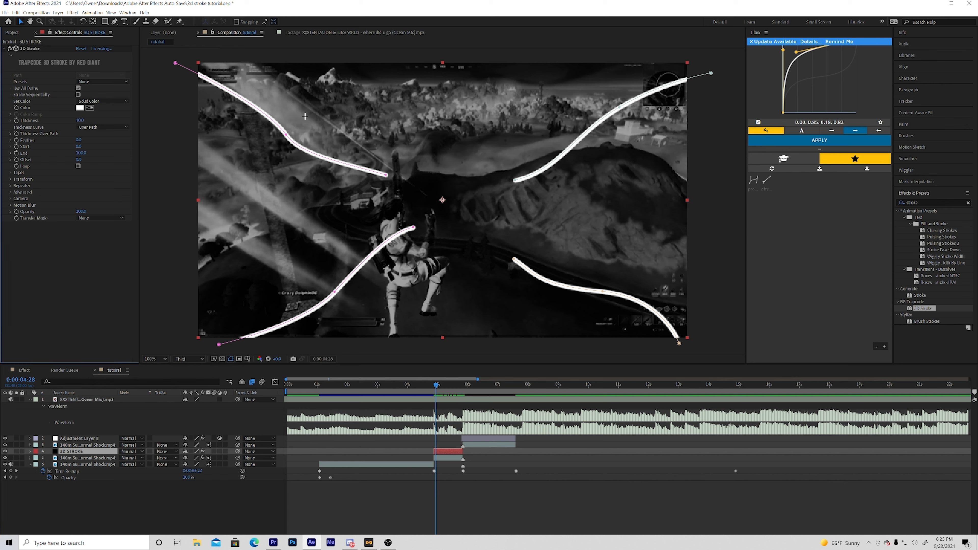
{"action": "type", "text": "00F2FF"}
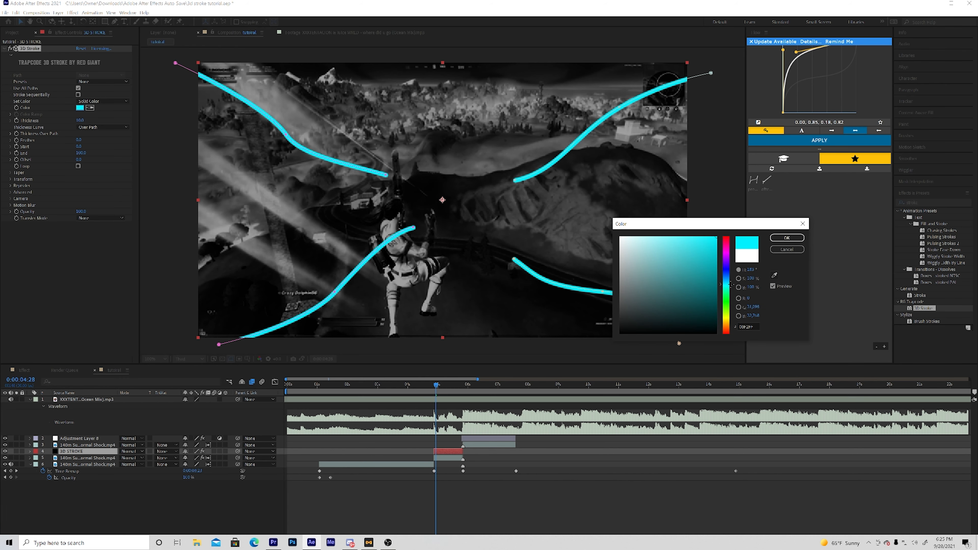
{"action": "left_click_drag", "start_coordinate": [726, 284], "coordinate": [727, 280]}
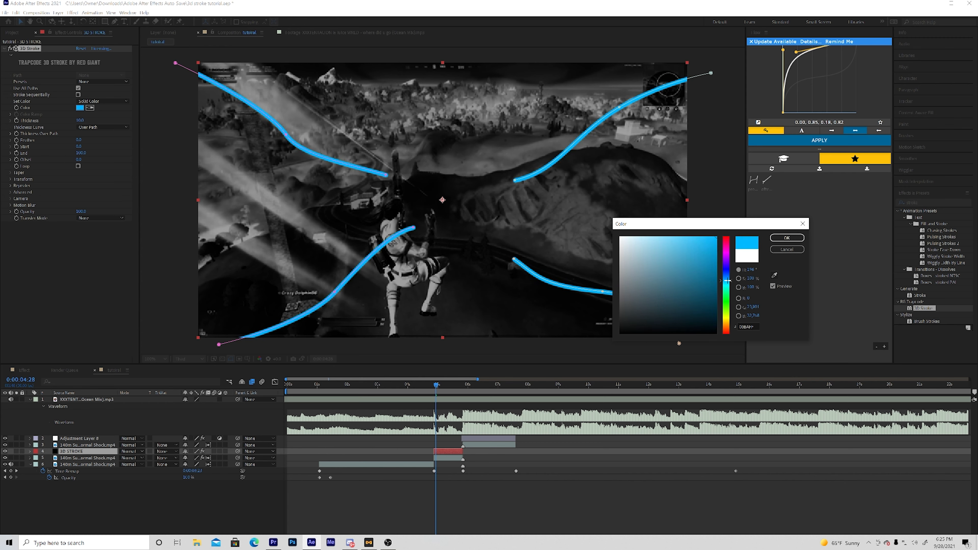
{"action": "left_click", "coordinate": [787, 238]}
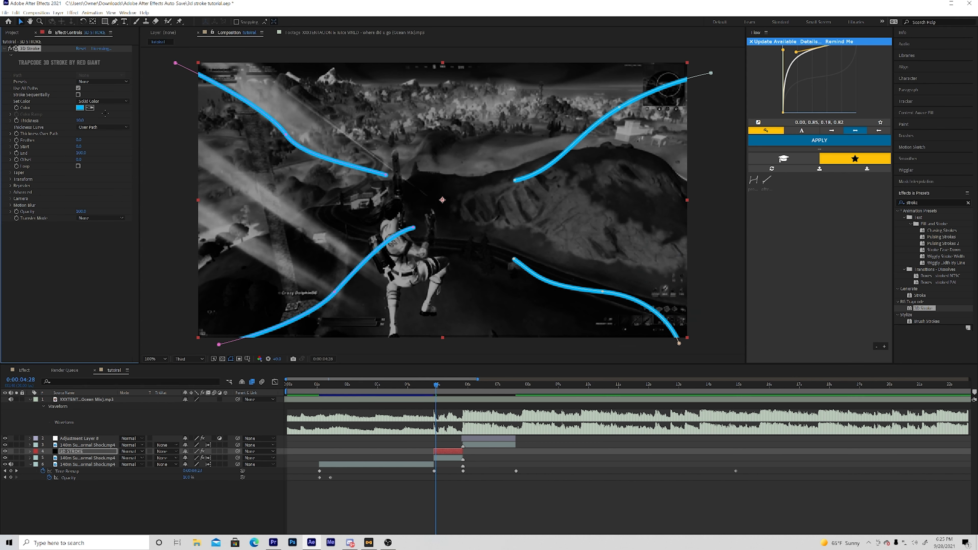
- Thin the 3D Stroke lines by reducing the effect's Thickness to about 6
{"action": "left_click", "coordinate": [10, 121]}
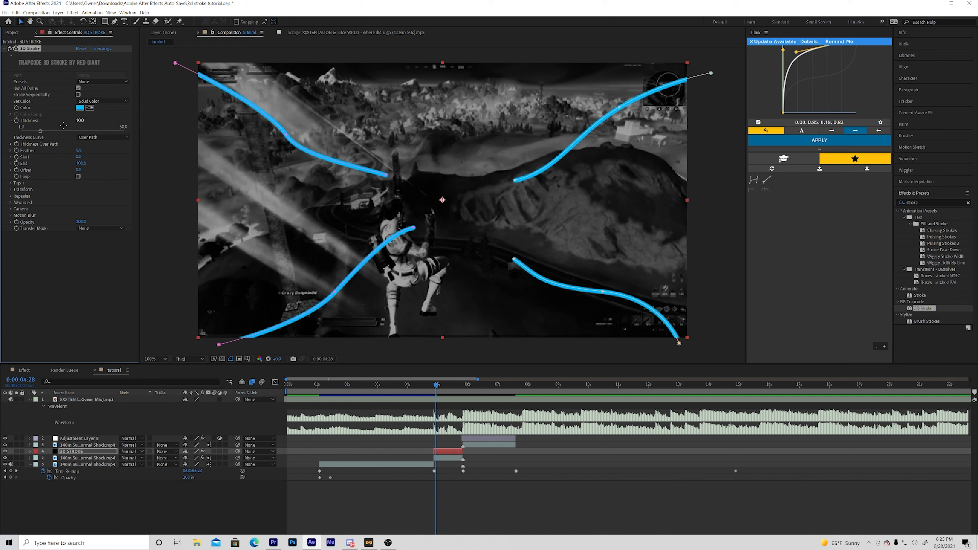
{"action": "left_click_drag", "start_coordinate": [40, 131], "coordinate": [31, 131]}
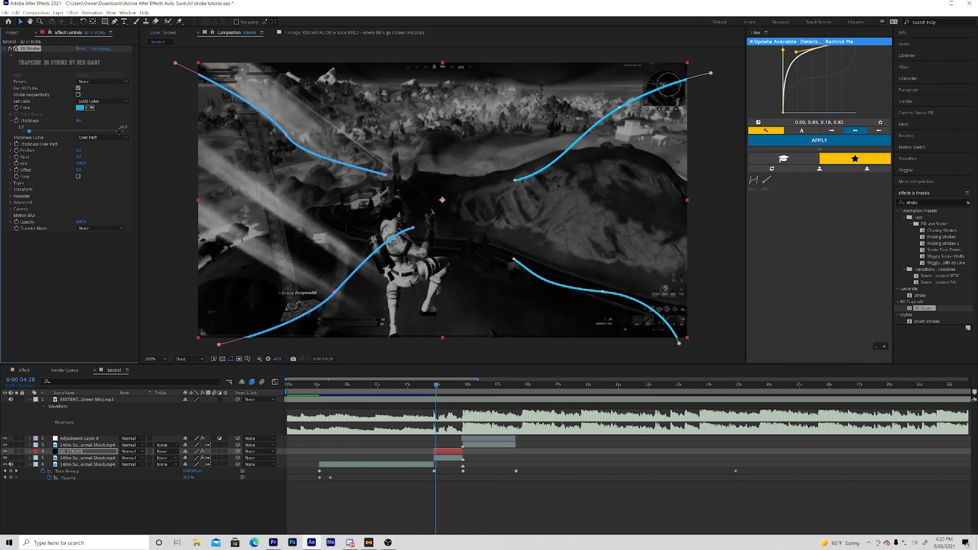
{"action": "left_click_drag", "start_coordinate": [28, 131], "coordinate": [33, 131]}
{"action": "left_click", "coordinate": [11, 120]}
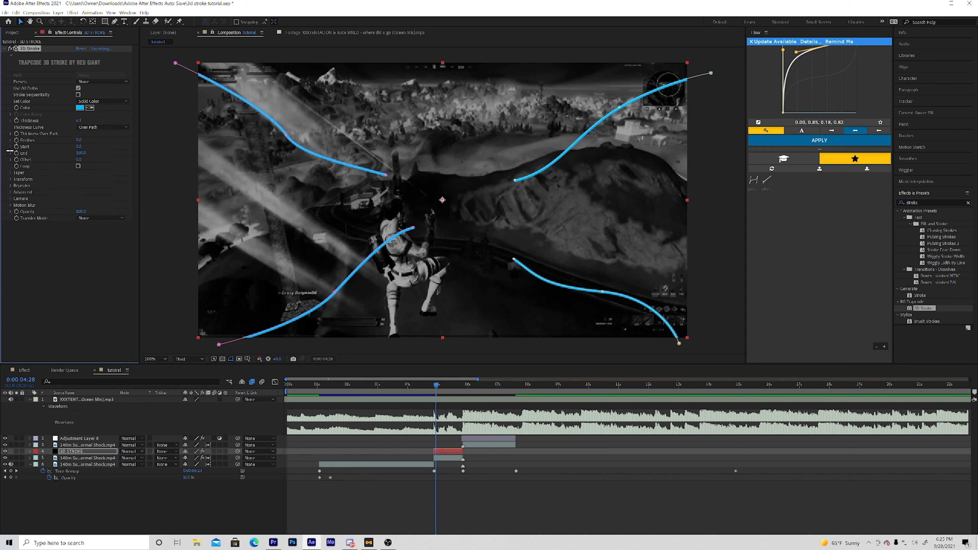
- Enable the 3D Stroke taper with Start Thickness 100 and End Thickness about 22, so the lines narrow toward the character
{"action": "left_click", "coordinate": [10, 172]}
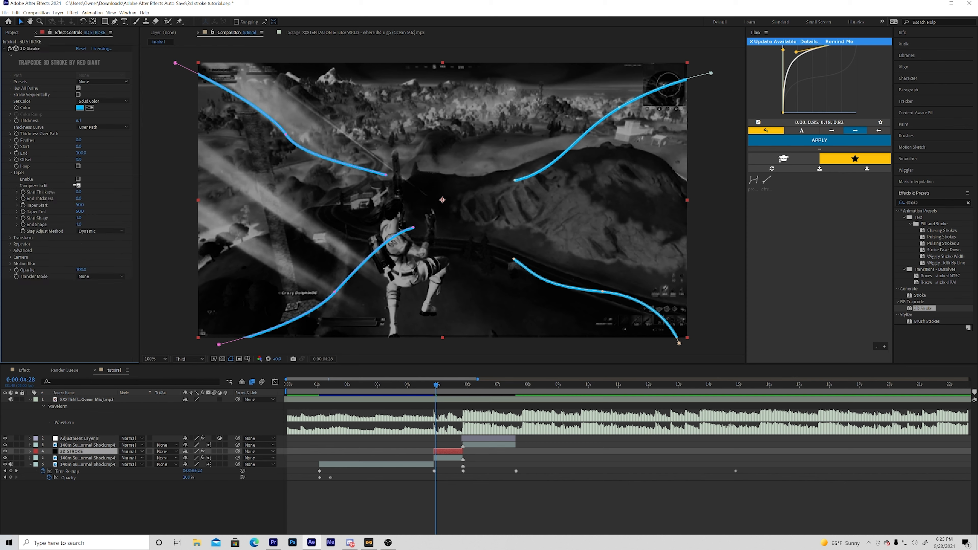
{"action": "left_click", "coordinate": [78, 179]}
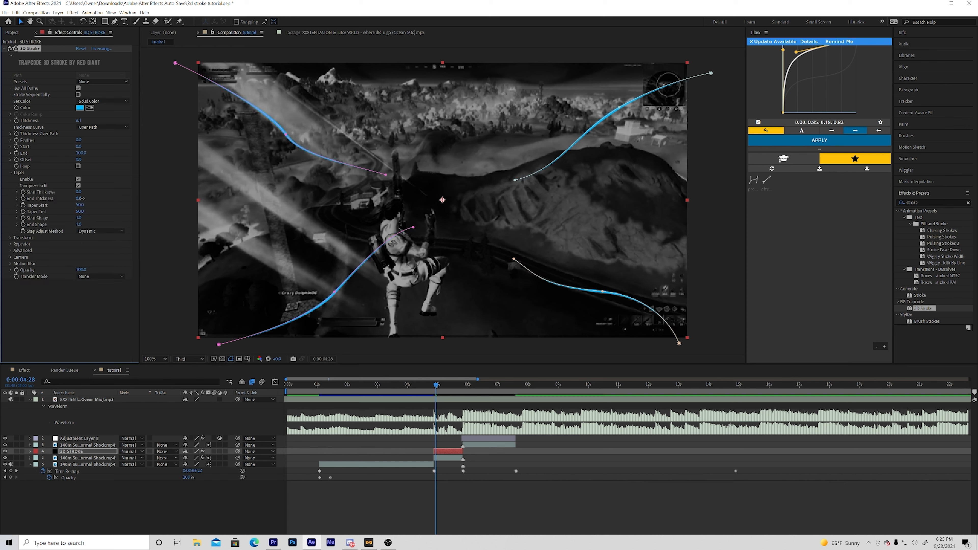
{"action": "mouse_move", "coordinate": [79, 198]}
{"action": "left_mouse_down"}
{"action": "mouse_move", "coordinate": [95, 198]}
{"action": "mouse_move", "coordinate": [84, 198]}
{"action": "left_mouse_up"}
{"action": "left_click_drag", "start_coordinate": [90, 192], "coordinate": [127, 192]}
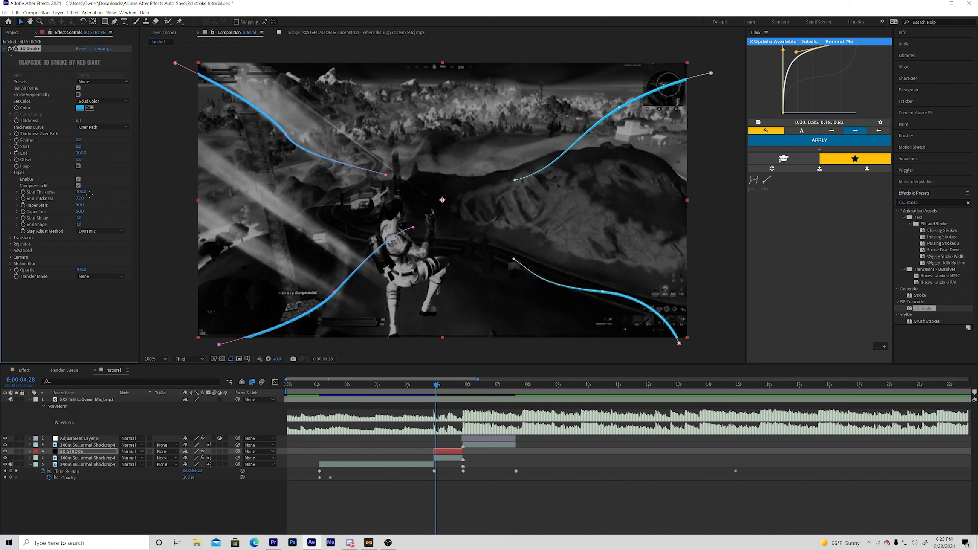
- Deselect the stroke solid and raise the composition's preview resolution above Third
{"action": "left_click", "coordinate": [180, 196]}
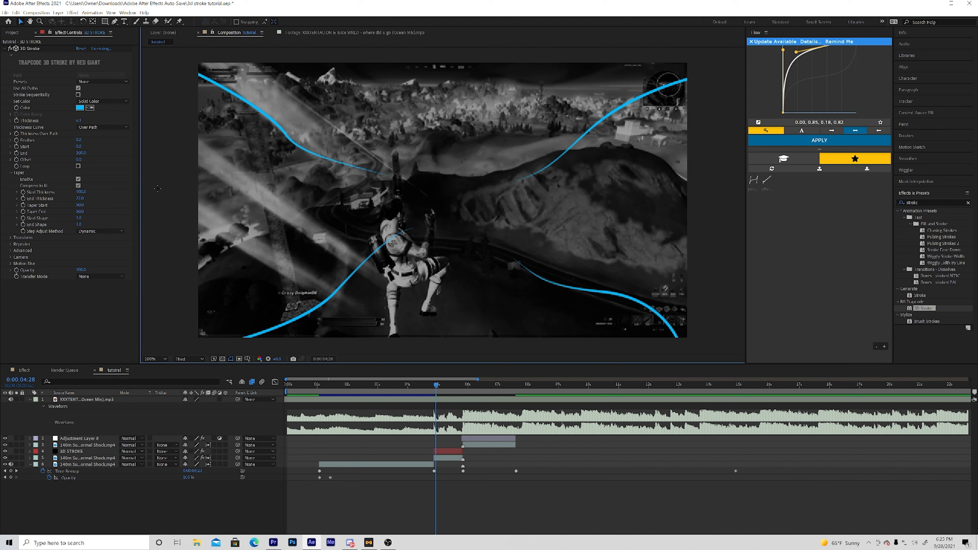
{"action": "left_click", "coordinate": [188, 358]}
{"action": "left_click", "coordinate": [188, 385]}
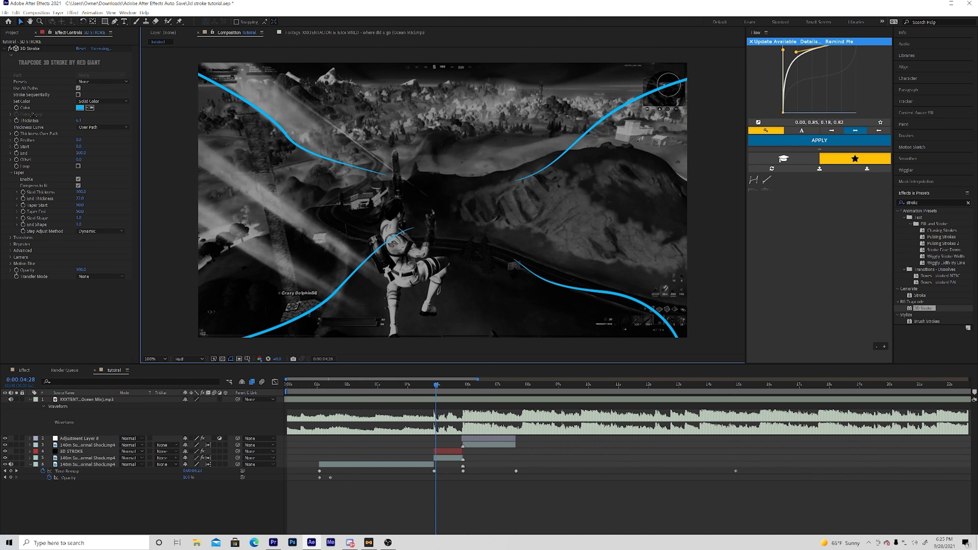
- At 0:00:04:26, start keyframing the 3D Stroke End value on the 3D STROKE solid and set it to 0
{"action": "left_click", "coordinate": [466, 377]}
{"action": "key", "text": "equal"}
{"action": "key", "text": "equal"}
{"action": "left_click_drag", "start_coordinate": [435, 385], "coordinate": [428, 385]}
{"action": "left_click", "coordinate": [457, 451]}
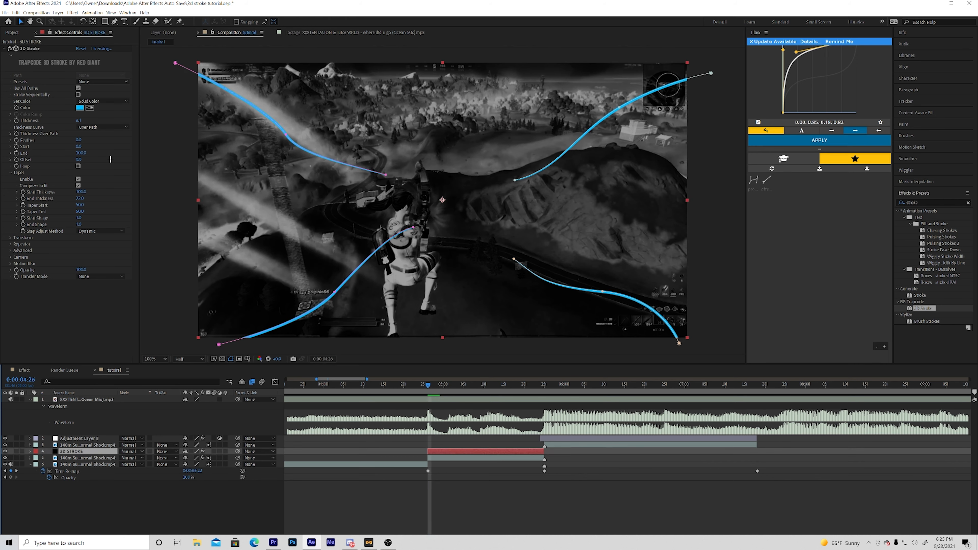
{"action": "left_click", "coordinate": [16, 153]}
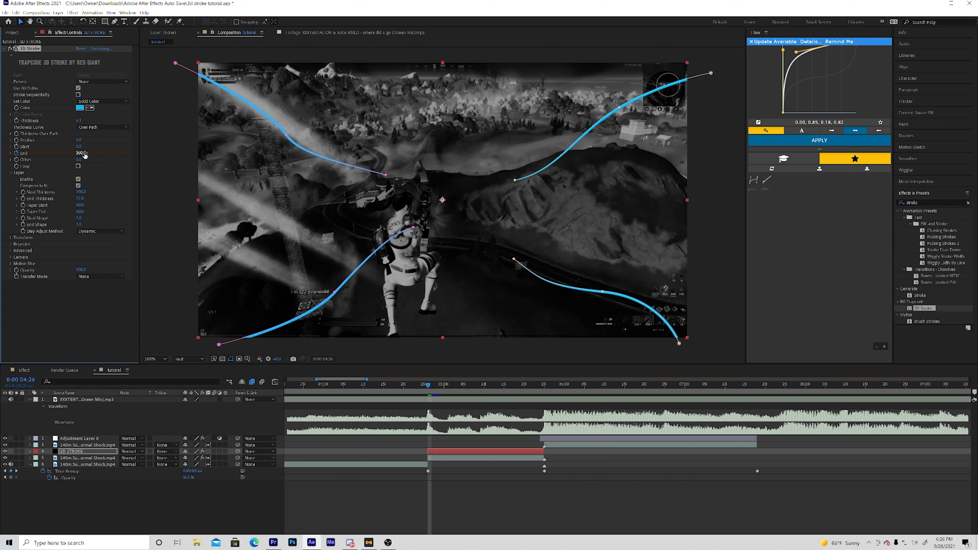
{"action": "left_click_drag", "start_coordinate": [83, 154], "coordinate": [18, 153]}
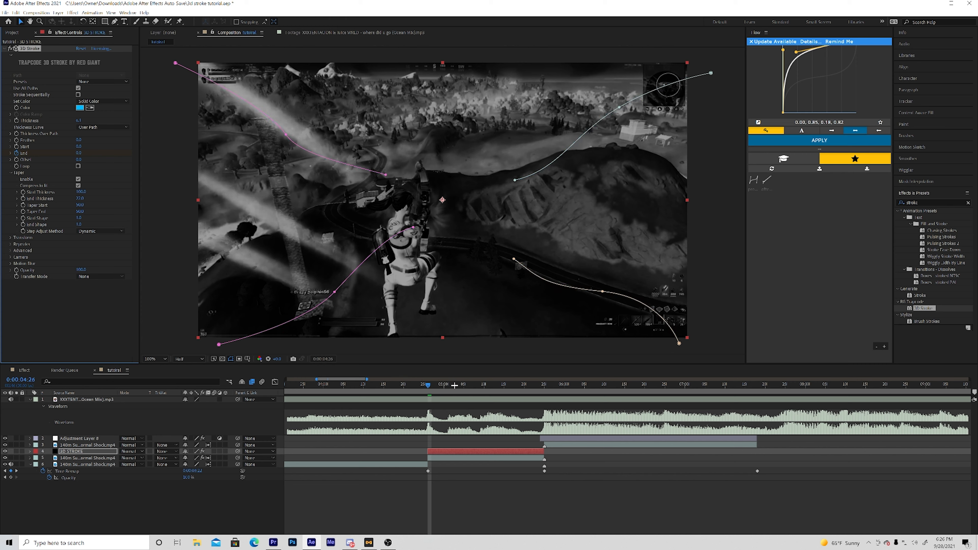
- At 0:00:05:23, set the 3D Stroke End value to 100, and scrub back to 0:00:05:05 to check the growing lines
{"action": "left_click_drag", "start_coordinate": [522, 393], "coordinate": [537, 393]}
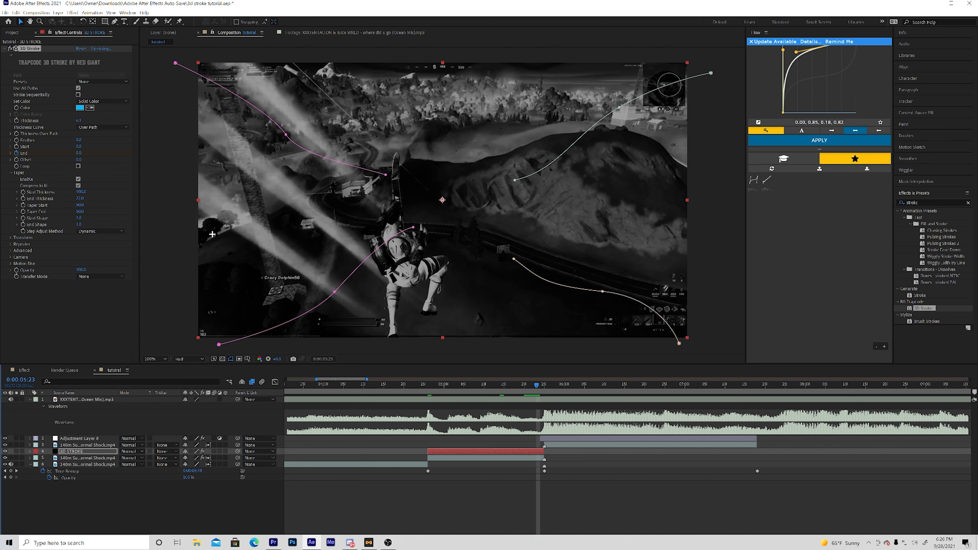
{"action": "left_click_drag", "start_coordinate": [78, 155], "coordinate": [194, 158]}
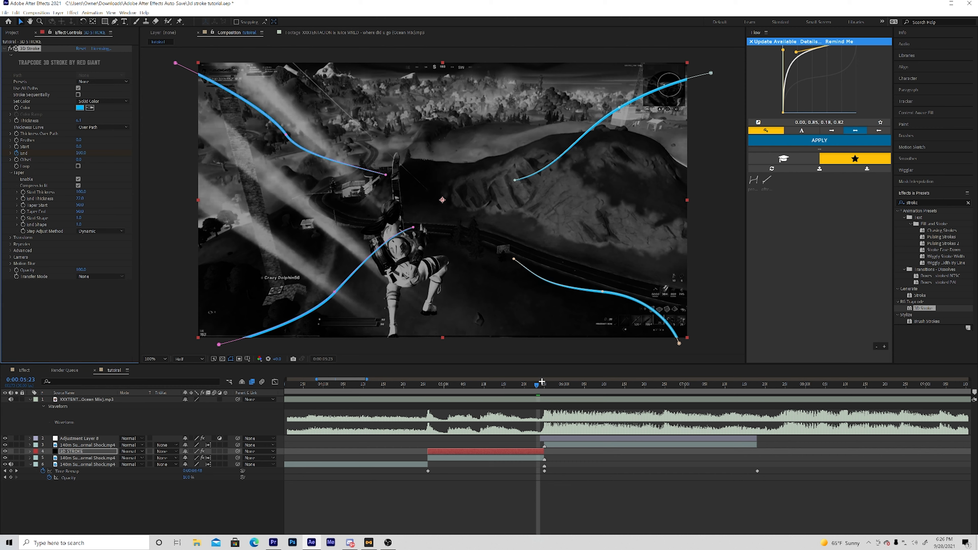
{"action": "mouse_move", "coordinate": [514, 381]}
{"action": "left_mouse_down"}
{"action": "mouse_move", "coordinate": [432, 382]}
{"action": "mouse_move", "coordinate": [464, 380]}
{"action": "left_mouse_up"}
- Reveal the 3D STROKE solid's End keyframes and apply Easy Ease to both of them
{"action": "key", "text": "u"}
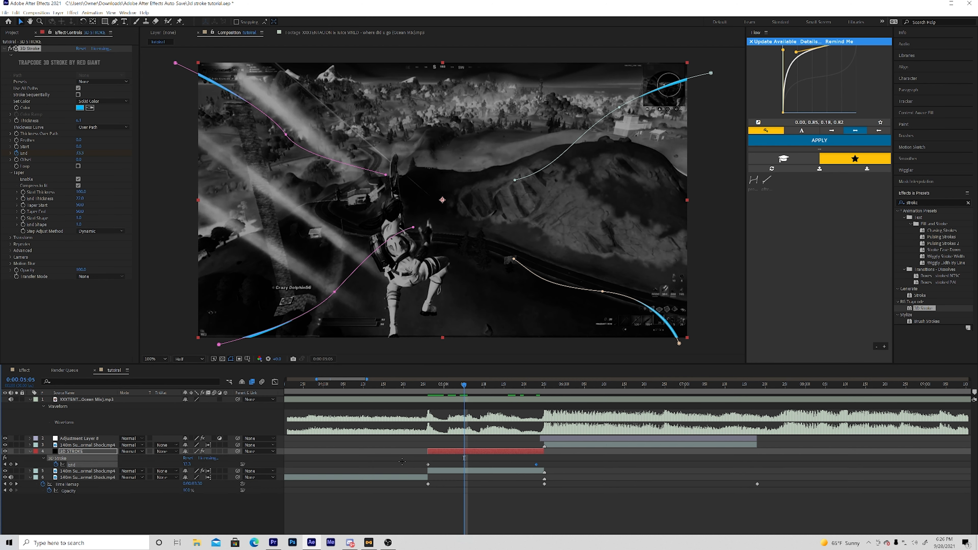
{"action": "left_click_drag", "start_coordinate": [404, 461], "coordinate": [596, 467]}
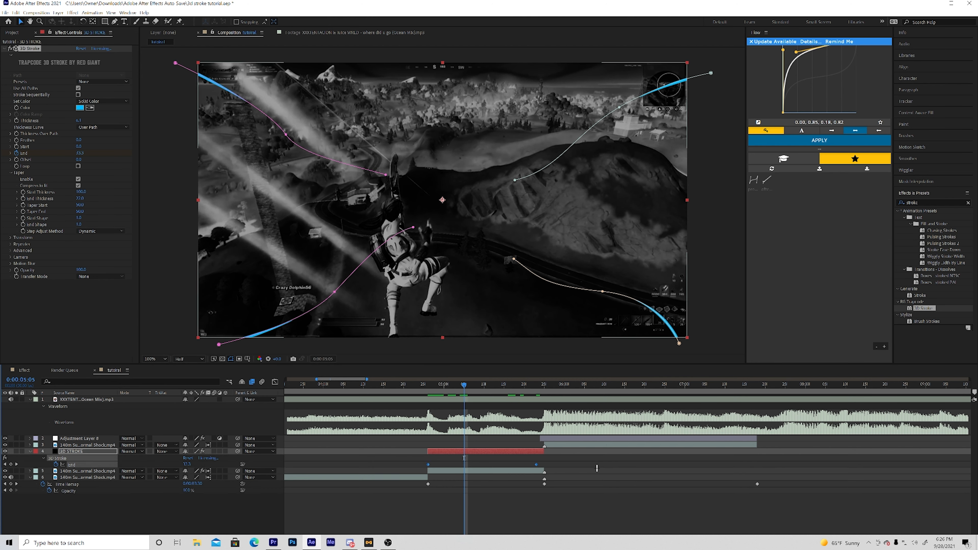
{"action": "key", "text": "F9"}
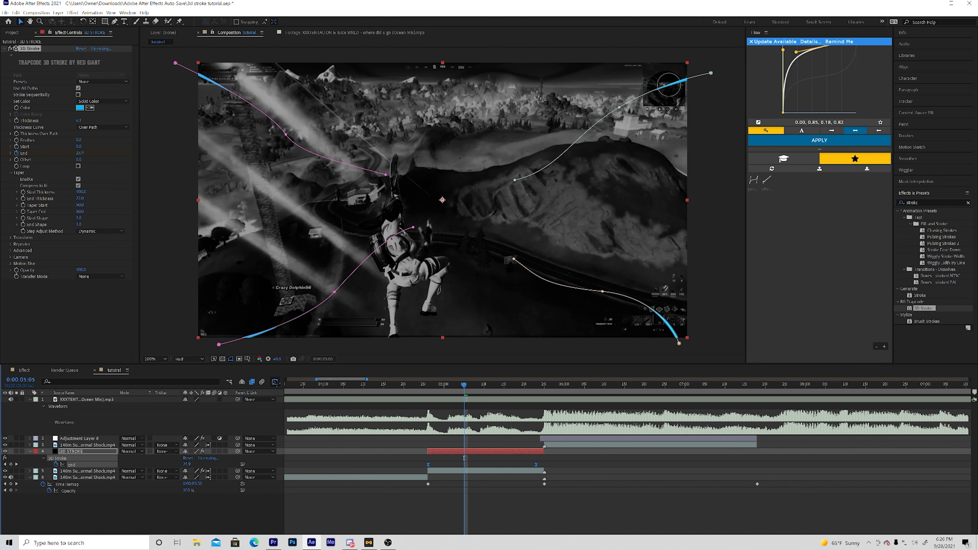
- Pull the first End keyframe's graph handle straight up for a fast start, and play the animation from 0:00:04:12
{"action": "left_click", "coordinate": [275, 381]}
{"action": "left_click", "coordinate": [428, 522]}
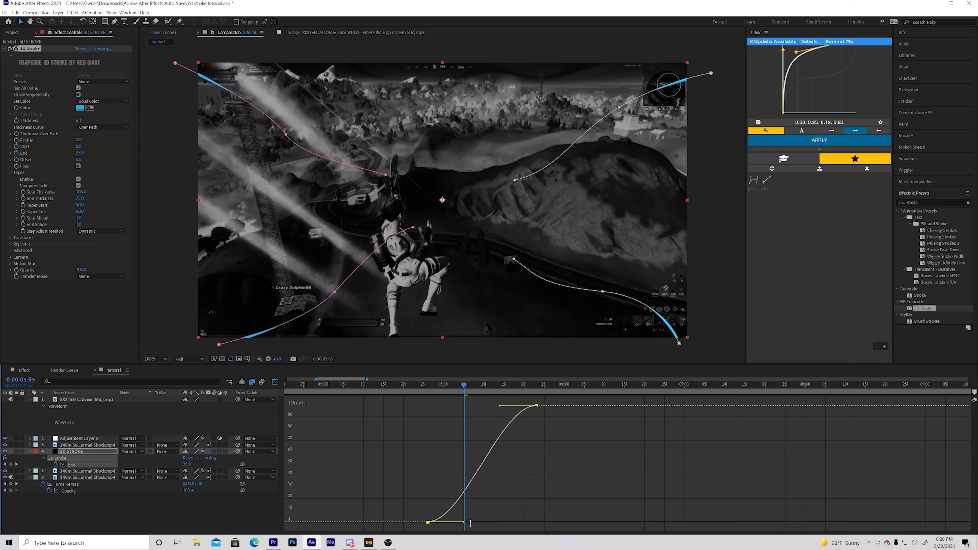
{"action": "mouse_move", "coordinate": [464, 523]}
{"action": "left_mouse_down"}
{"action": "mouse_move", "coordinate": [443, 481]}
{"action": "mouse_move", "coordinate": [390, 440]}
{"action": "left_mouse_up"}
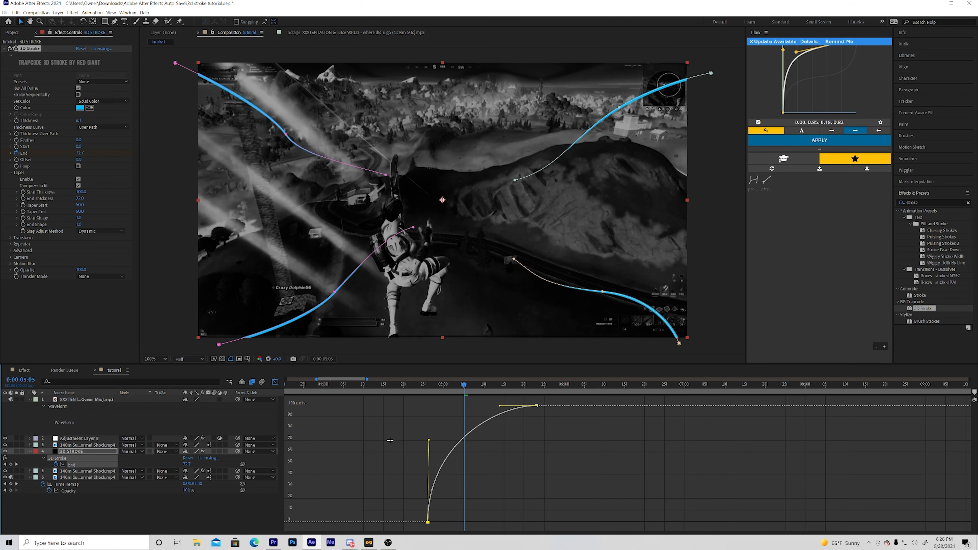
{"action": "mouse_move", "coordinate": [459, 384]}
{"action": "left_mouse_down"}
{"action": "mouse_move", "coordinate": [489, 385]}
{"action": "mouse_move", "coordinate": [370, 374]}
{"action": "left_mouse_up"}
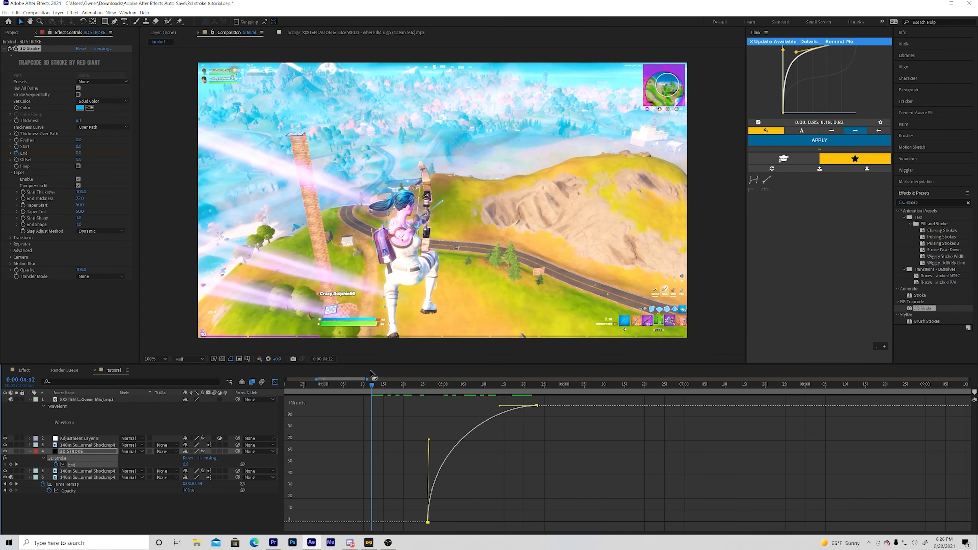
{"action": "key", "text": "space"}
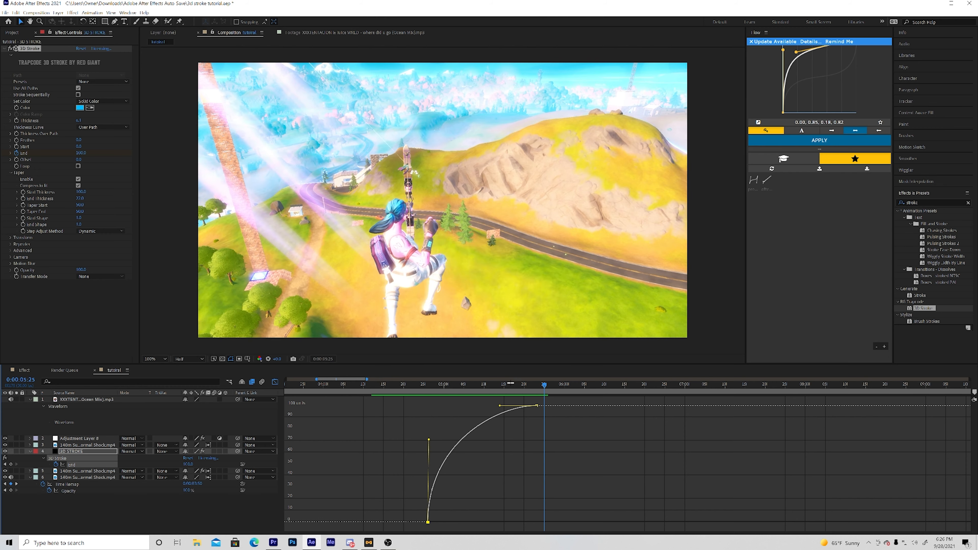
- Shorten the first End keyframe's upright graph handle for a gentler curve, and preview the animation from 0:00:04:17
{"action": "left_click_drag", "start_coordinate": [429, 440], "coordinate": [429, 484]}
{"action": "left_click_drag", "start_coordinate": [553, 386], "coordinate": [392, 374]}
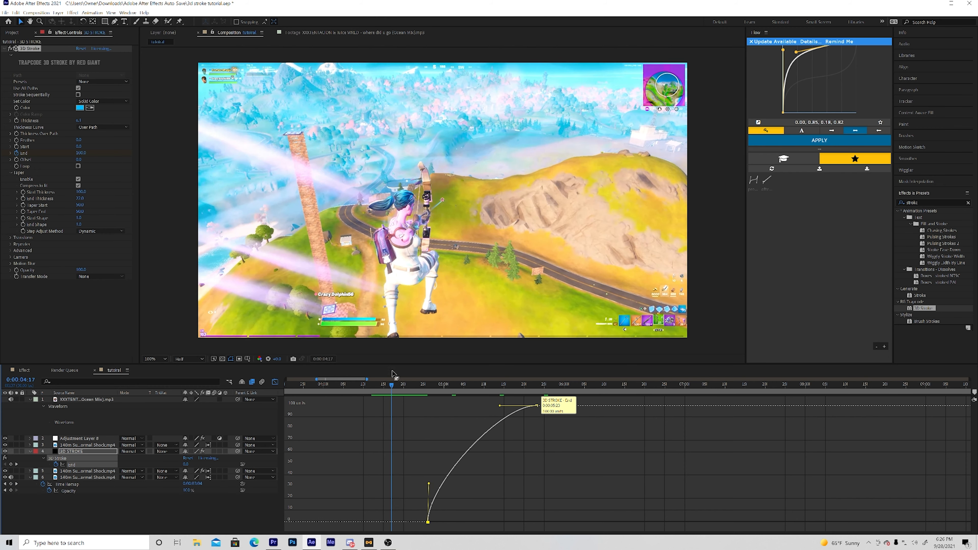
{"action": "key", "text": "space"}
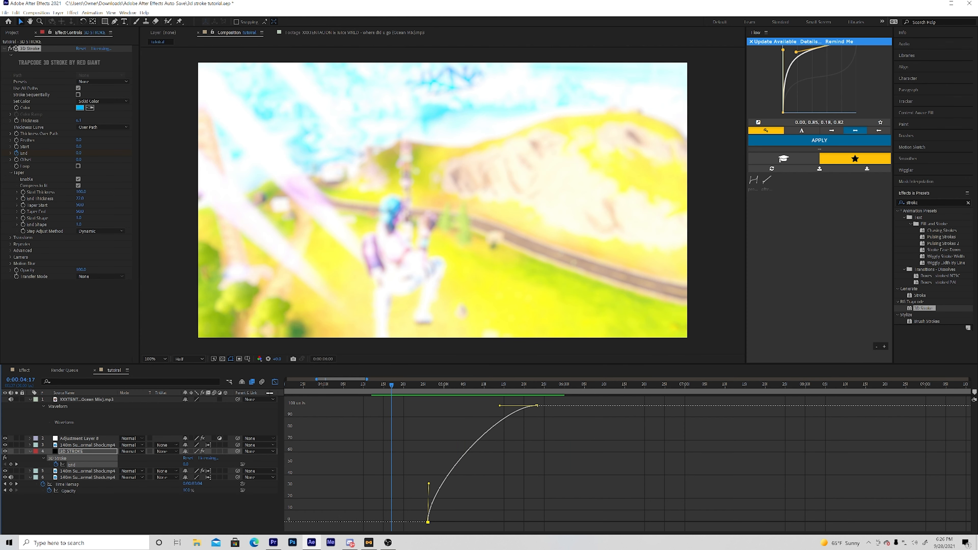
{"action": "key", "text": "space"}
{"action": "left_click", "coordinate": [275, 381]}
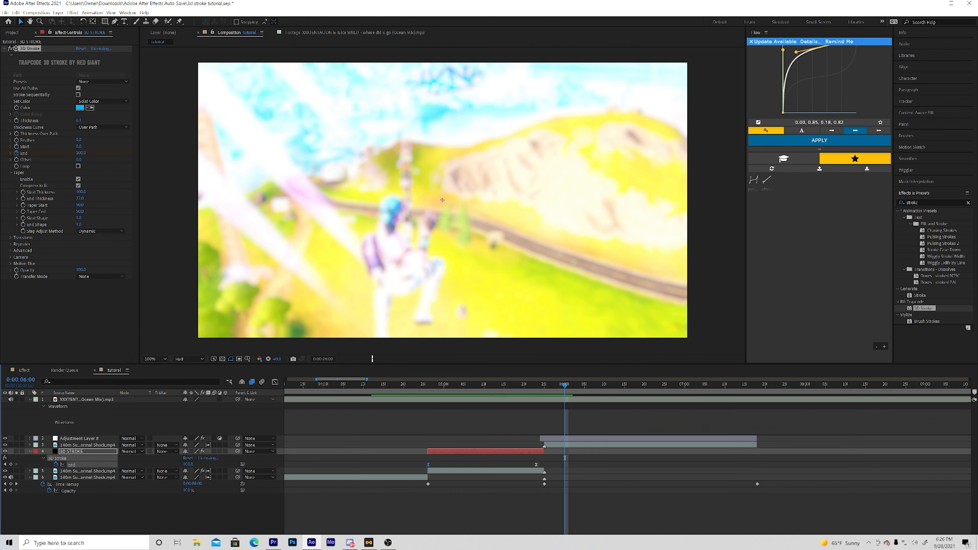
- Search the effects for "deep", apply Deep Glow to the 3D STROKE solid and enable its Unmult option
{"action": "left_click", "coordinate": [933, 203]}
{"action": "type", "text": "deep"}
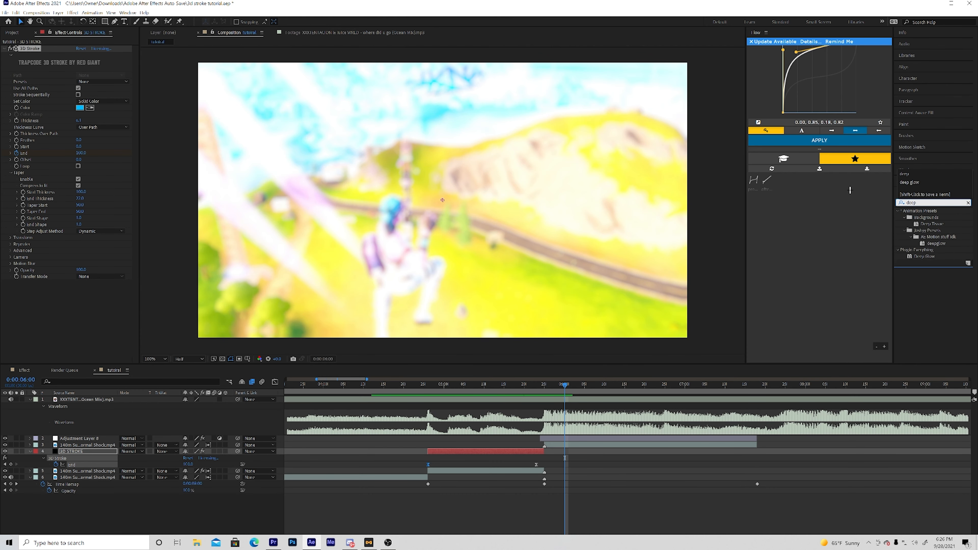
{"action": "mouse_move", "coordinate": [930, 256]}
{"action": "left_mouse_down"}
{"action": "mouse_move", "coordinate": [592, 435]}
{"action": "mouse_move", "coordinate": [511, 450]}
{"action": "left_mouse_up"}
{"action": "left_click_drag", "start_coordinate": [497, 385], "coordinate": [492, 385]}
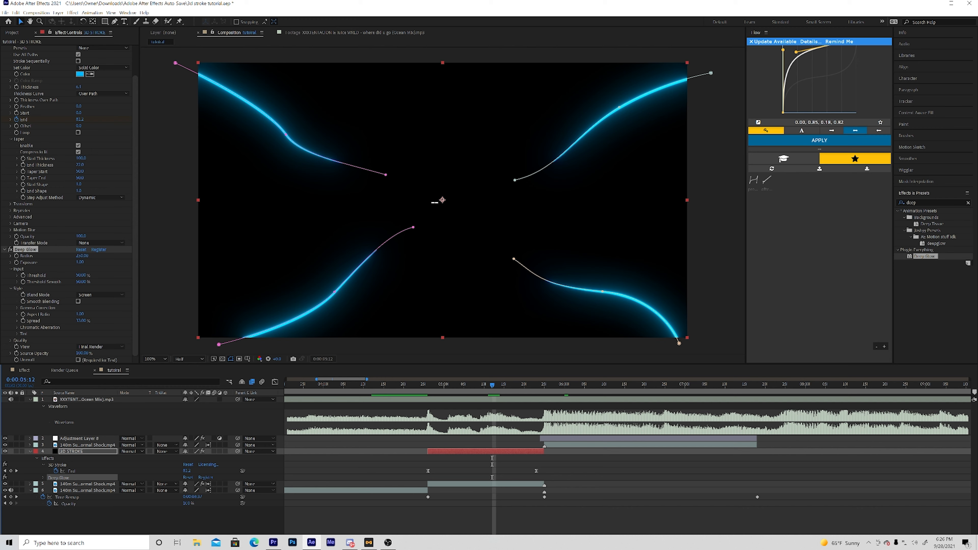
{"action": "left_click", "coordinate": [78, 360]}
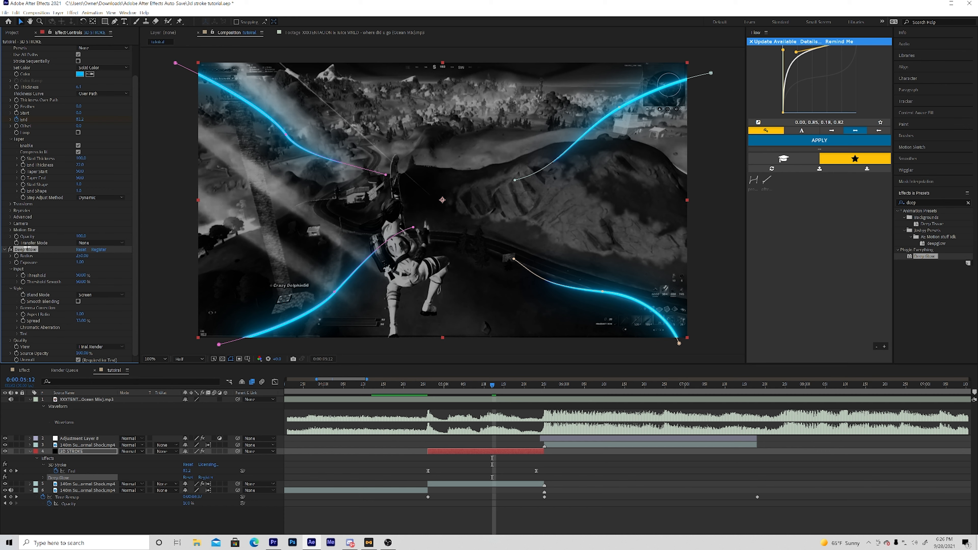
- Duplicate the Deep Glow effect on the 3D STROKE solid for a stronger glow, and play back the edit from before the strokes
{"action": "key", "text": "ctrl+d"}
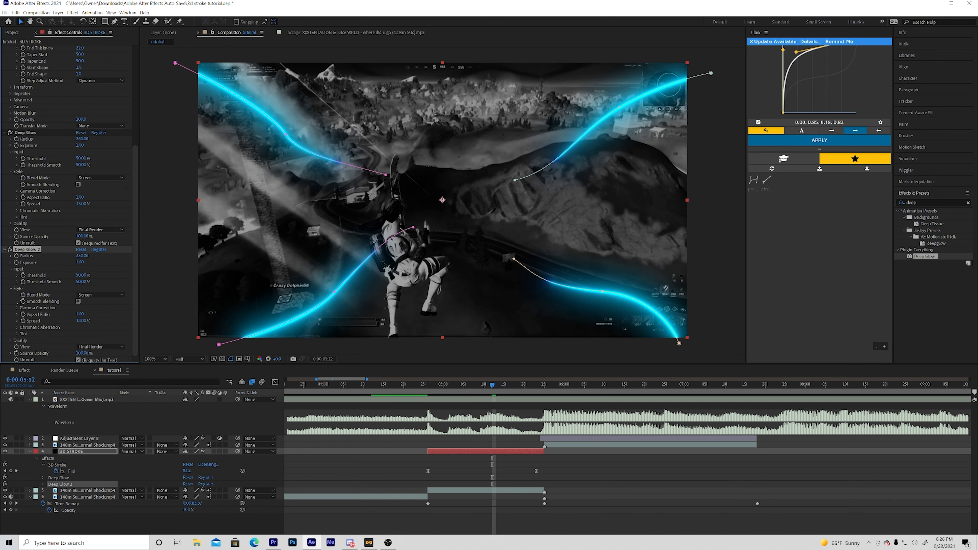
{"action": "left_click", "coordinate": [157, 197]}
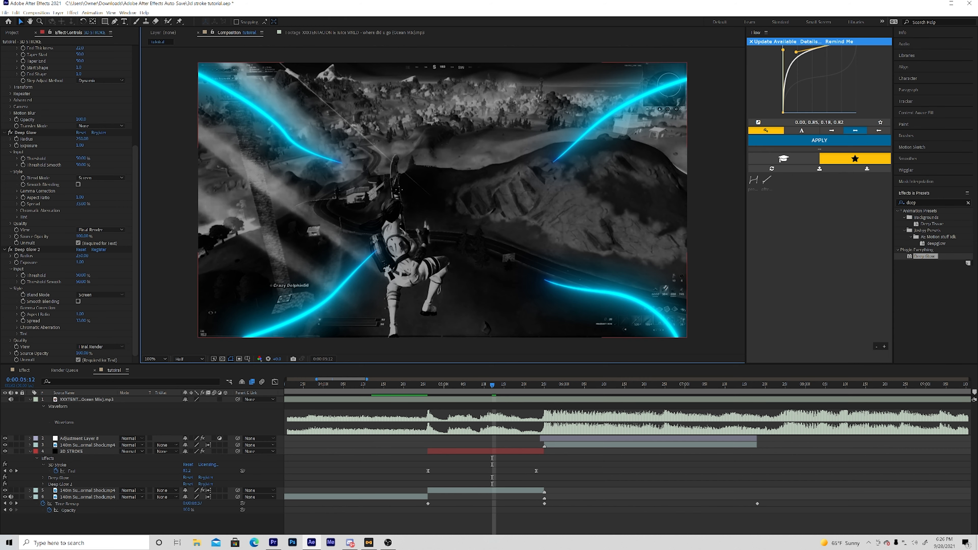
{"action": "left_click_drag", "start_coordinate": [416, 387], "coordinate": [278, 356]}
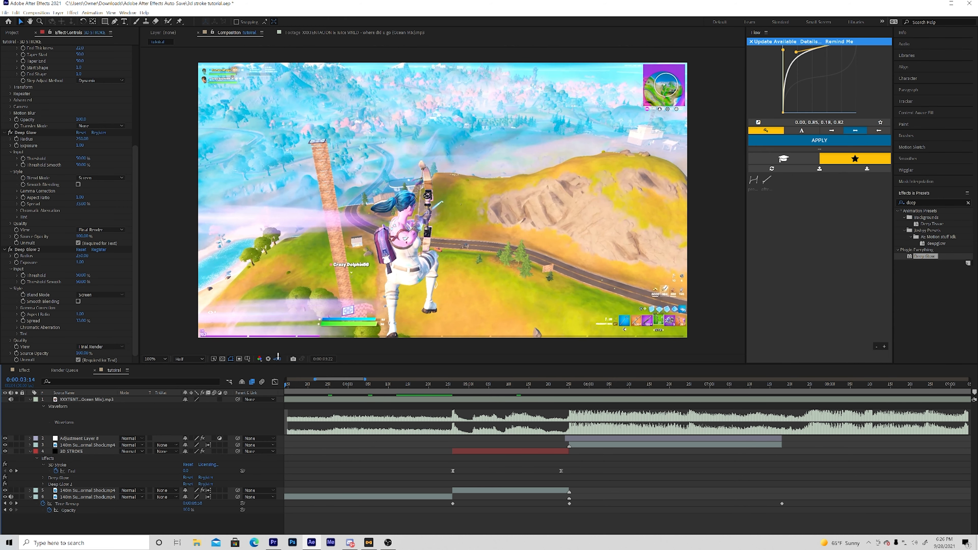
{"action": "key", "text": "space"}
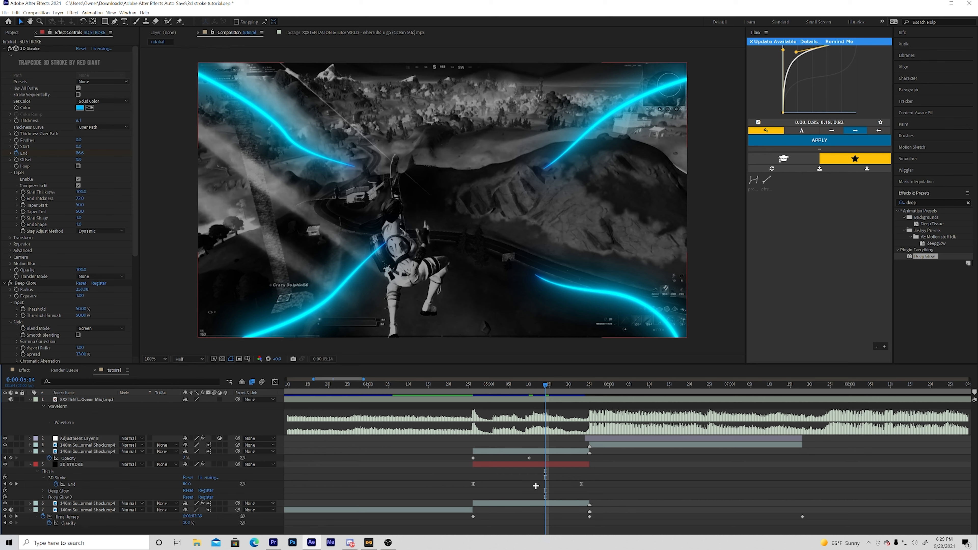
- Duplicate the black-and-white clip below the 3D STROKE solid and place the copy directly above the solid
{"action": "left_click", "coordinate": [519, 502]}
{"action": "key", "text": "ctrl+d"}
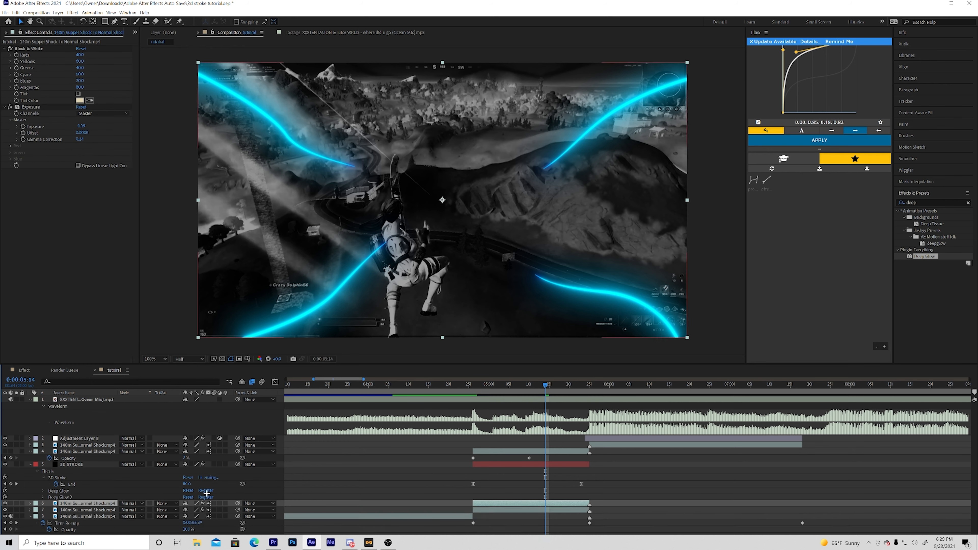
{"action": "left_click_drag", "start_coordinate": [98, 502], "coordinate": [112, 448]}
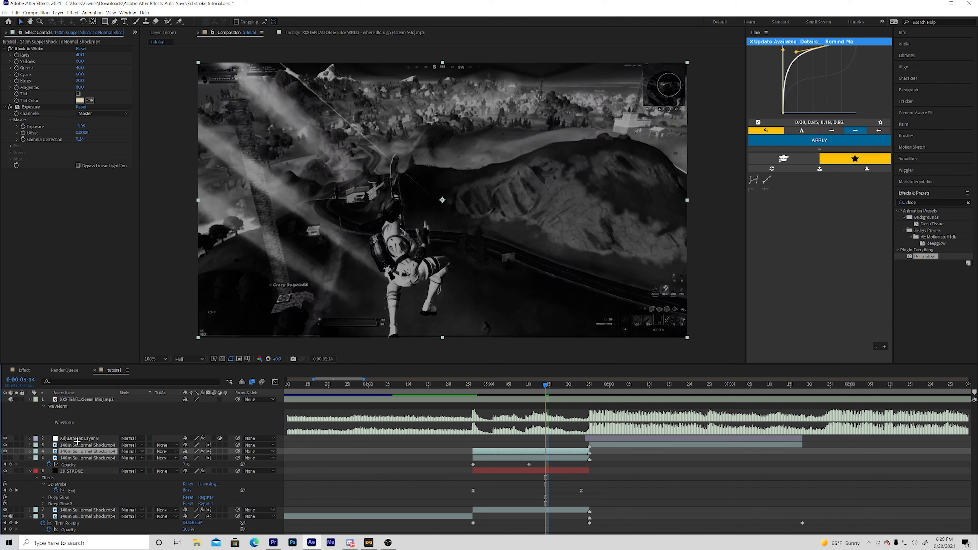
{"action": "left_click_drag", "start_coordinate": [93, 450], "coordinate": [99, 468]}
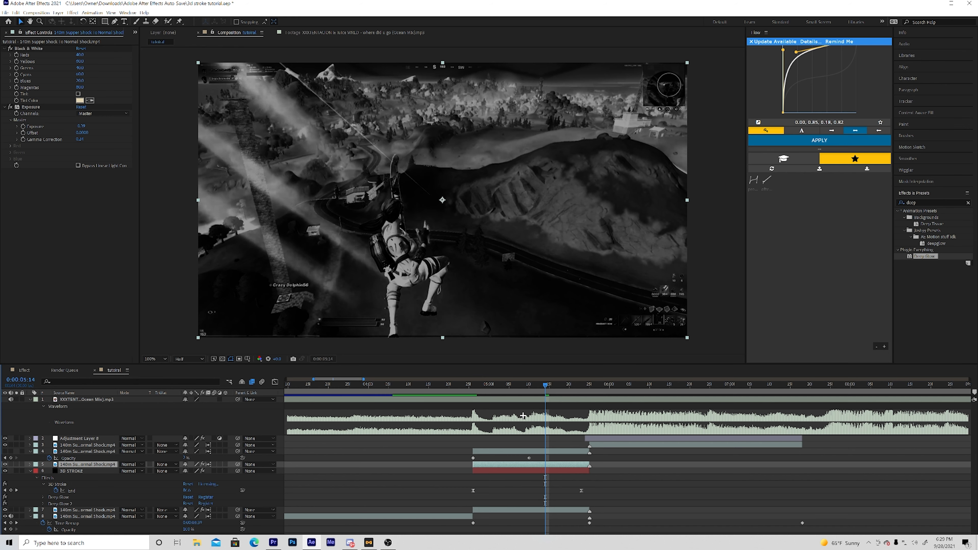
- Reveal the duplicated clip's Opacity and turn off its keyframing
{"action": "key", "text": "t"}
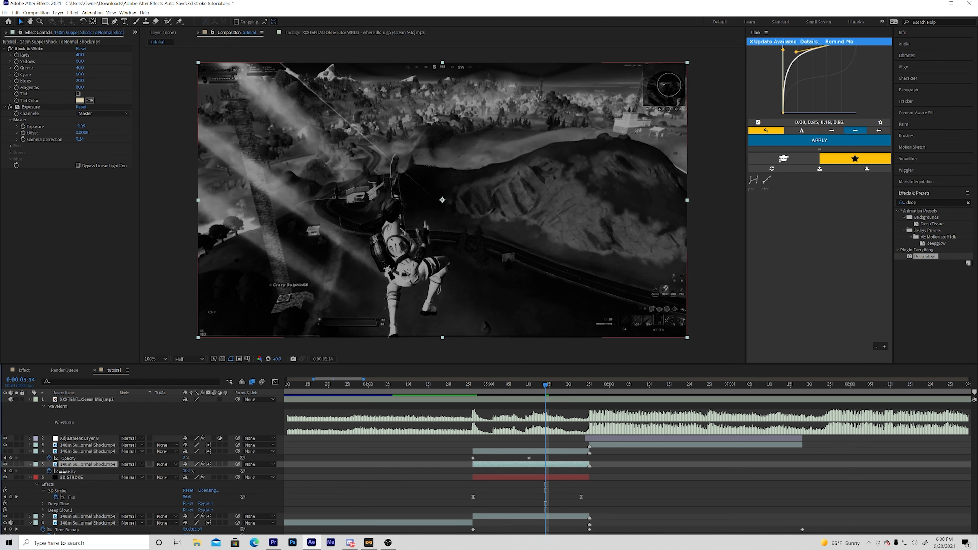
{"action": "left_click", "coordinate": [50, 471]}
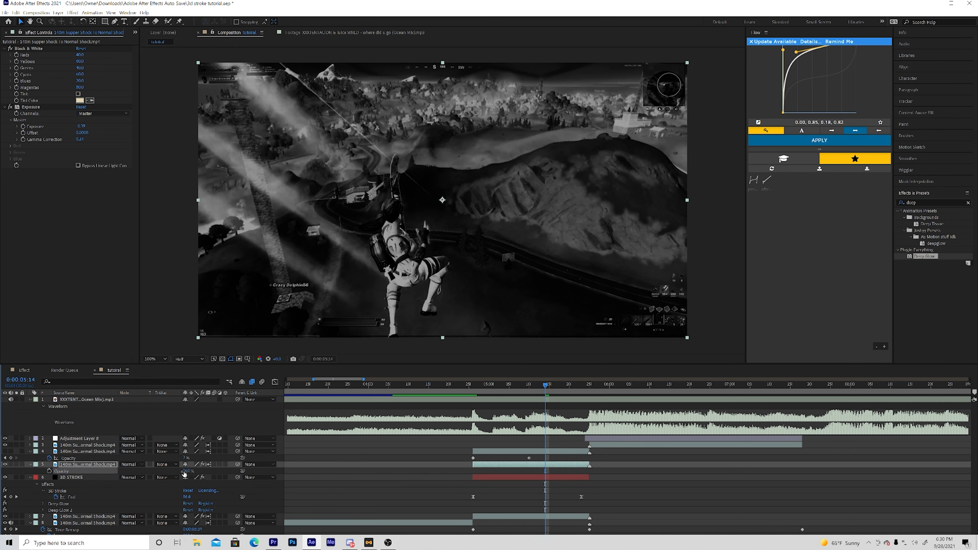
{"action": "left_click", "coordinate": [187, 472]}
- Temporarily hide the duplicated clip, draw a closed Pen mask around the character's head and backpack, and show the clip again
{"action": "left_click", "coordinate": [114, 21]}
{"action": "left_click", "coordinate": [6, 465]}
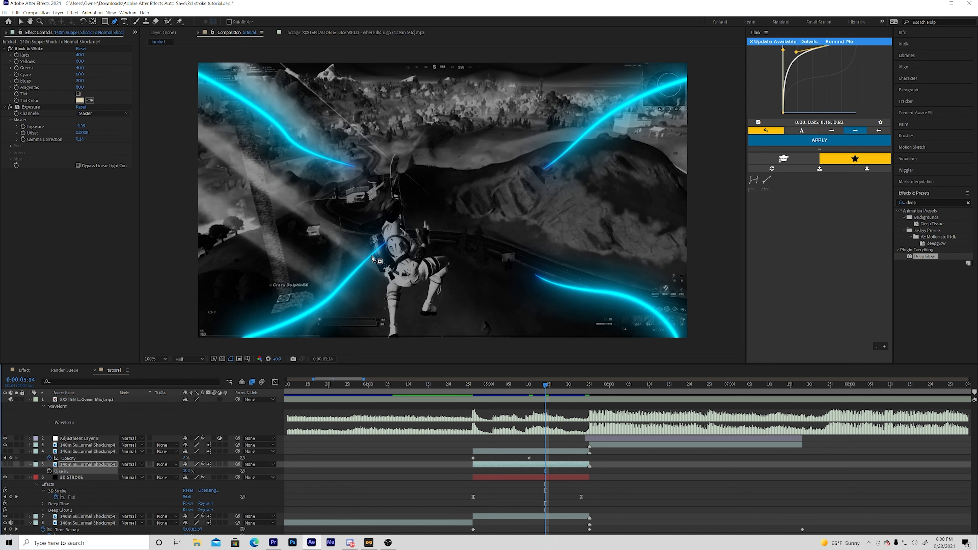
{"action": "left_click", "coordinate": [380, 269]}
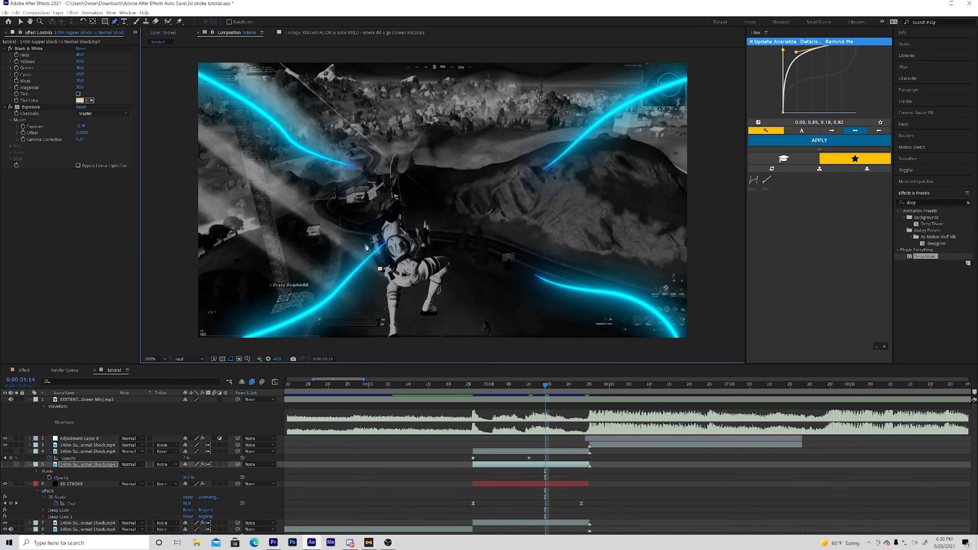
{"action": "left_click_drag", "start_coordinate": [362, 248], "coordinate": [365, 233]}
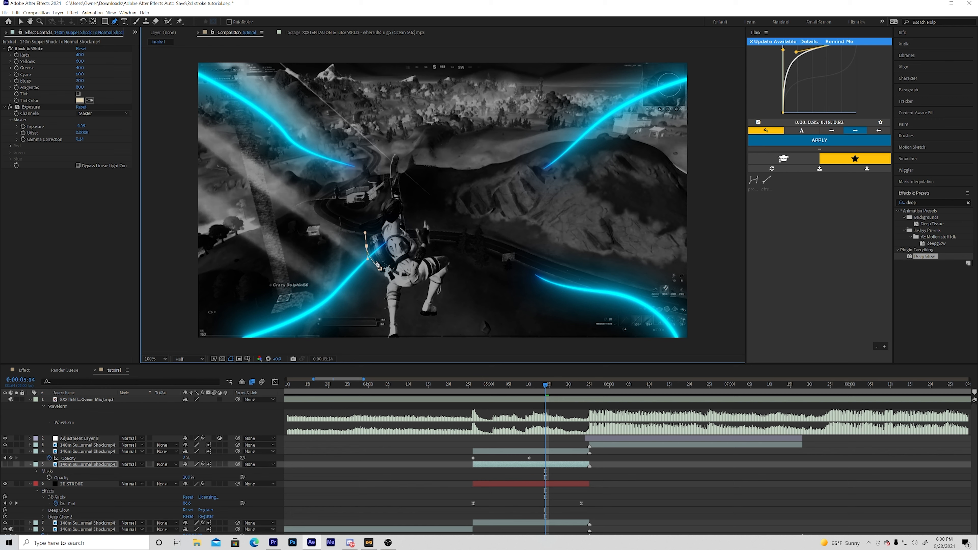
{"action": "left_click", "coordinate": [380, 269]}
{"action": "left_click_drag", "start_coordinate": [379, 270], "coordinate": [375, 269]}
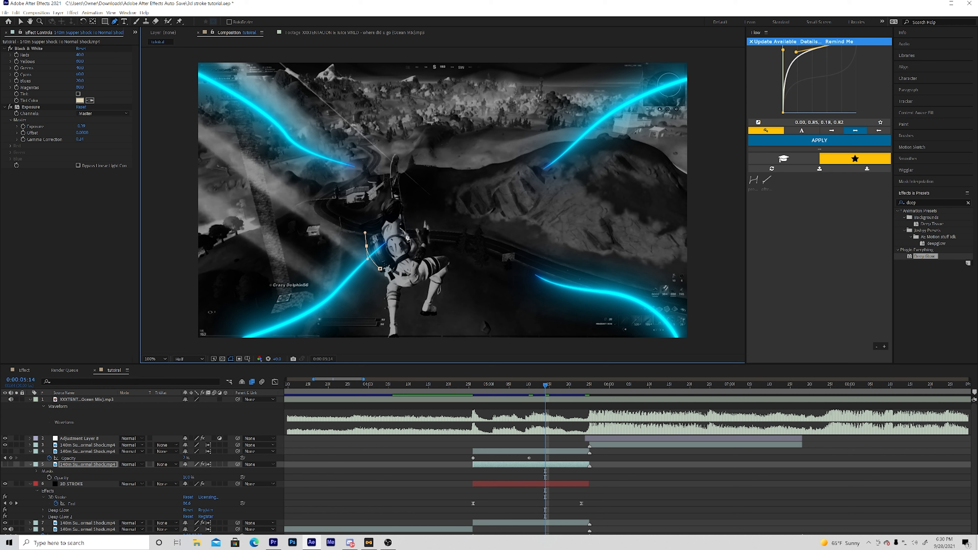
{"action": "left_click_drag", "start_coordinate": [407, 231], "coordinate": [425, 248]}
{"action": "left_click", "coordinate": [380, 269]}
{"action": "left_click_drag", "start_coordinate": [379, 269], "coordinate": [378, 272]}
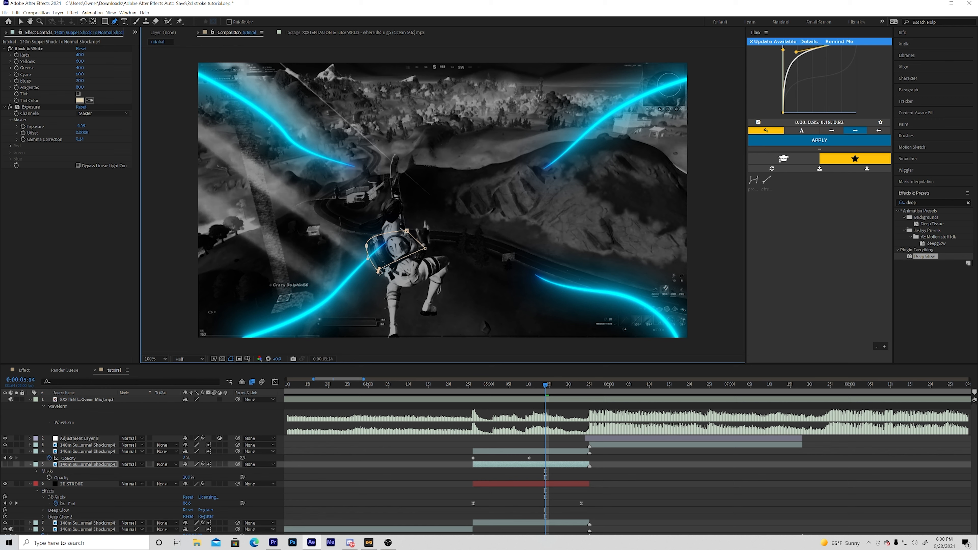
{"action": "left_click", "coordinate": [5, 464]}
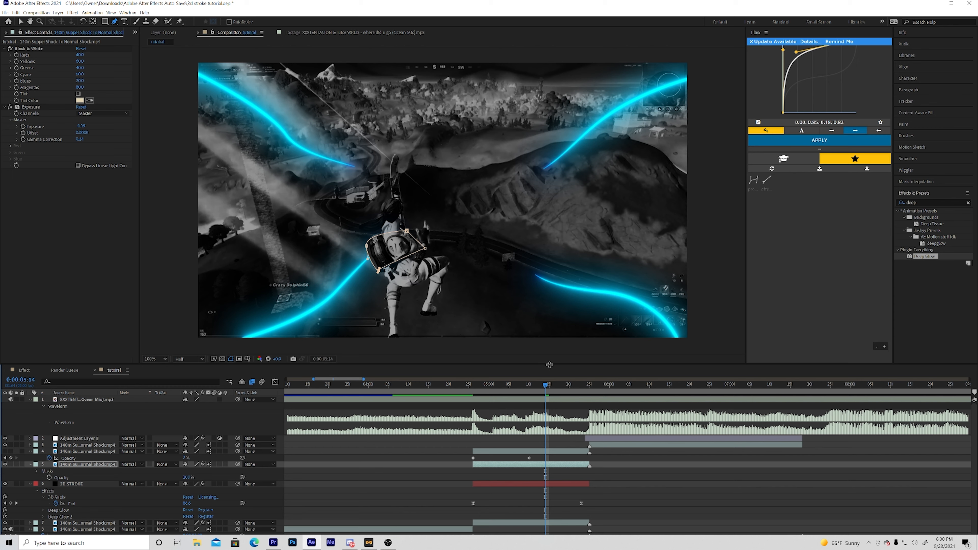
- At 0:00:05:23, reshape the mask by moving its upper and left points outward around the character's head and backpack
{"action": "left_click_drag", "start_coordinate": [553, 385], "coordinate": [580, 365]}
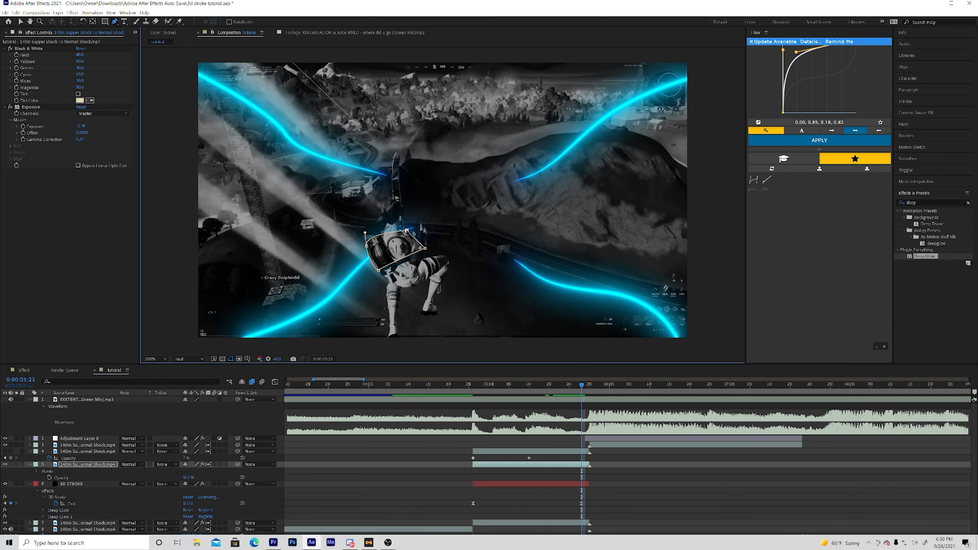
{"action": "key", "text": "v"}
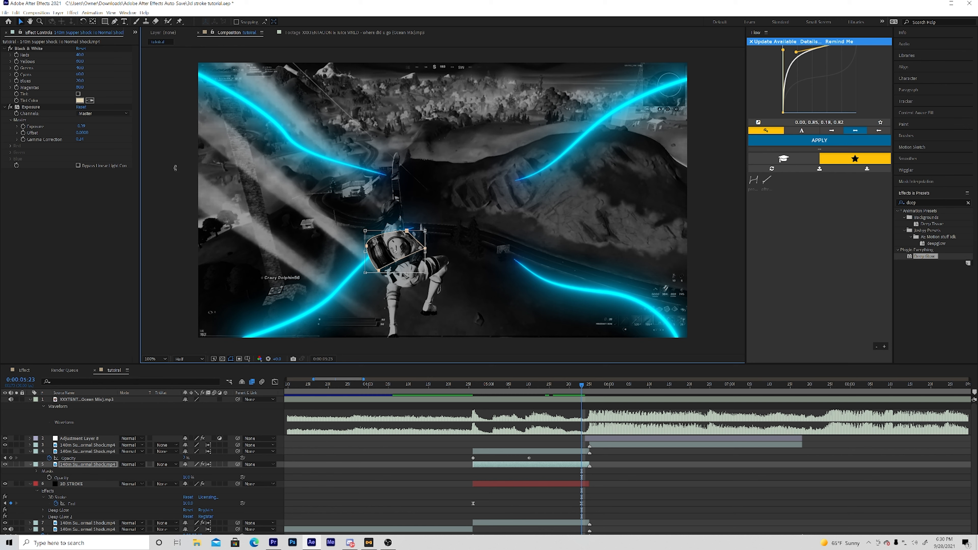
{"action": "double_click", "coordinate": [175, 167]}
{"action": "left_click", "coordinate": [174, 170]}
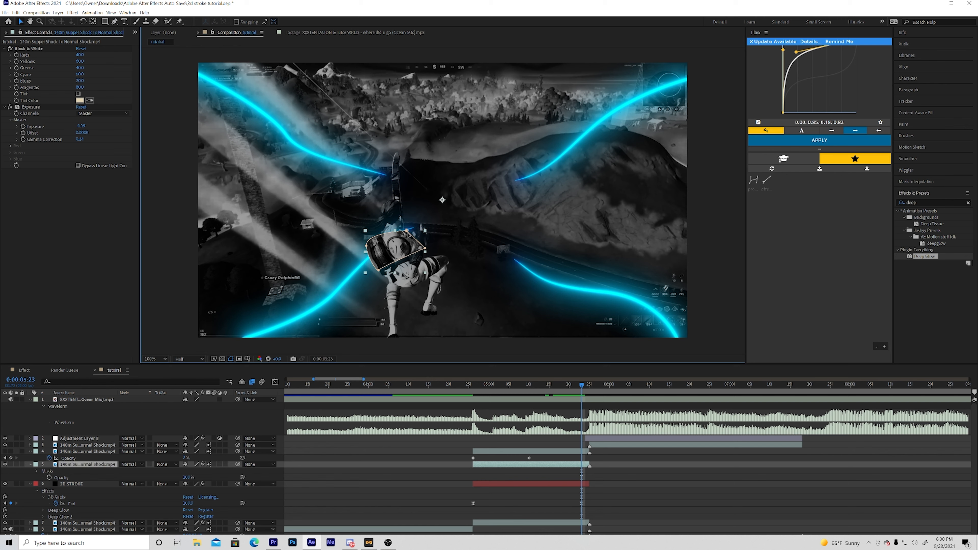
{"action": "double_click", "coordinate": [395, 251]}
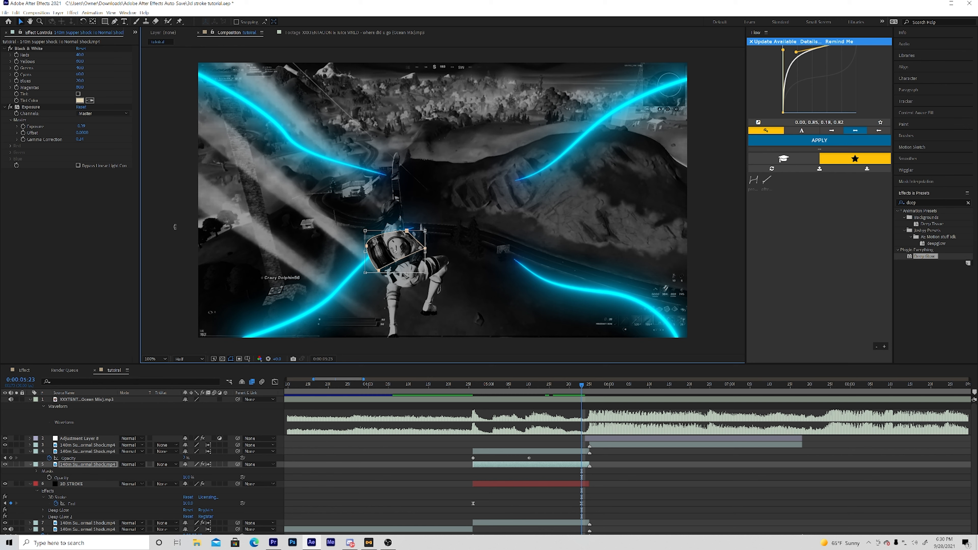
{"action": "double_click", "coordinate": [175, 227]}
{"action": "left_click", "coordinate": [176, 229]}
{"action": "left_click_drag", "start_coordinate": [366, 245], "coordinate": [404, 227]}
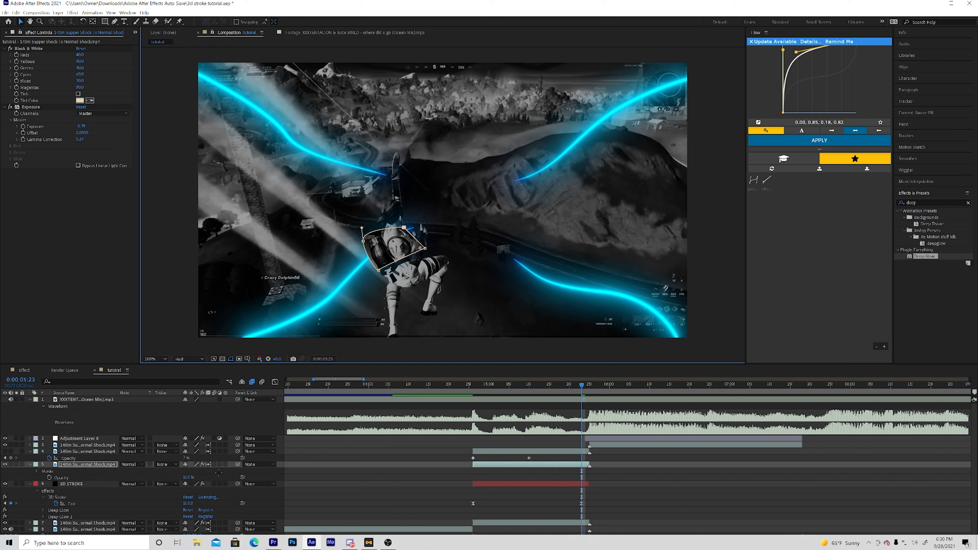
- Open the mask's properties on the duplicated clip and set its Mask Feather to about 41 pixels
{"action": "key", "text": "m"}
{"action": "left_click", "coordinate": [44, 470]}
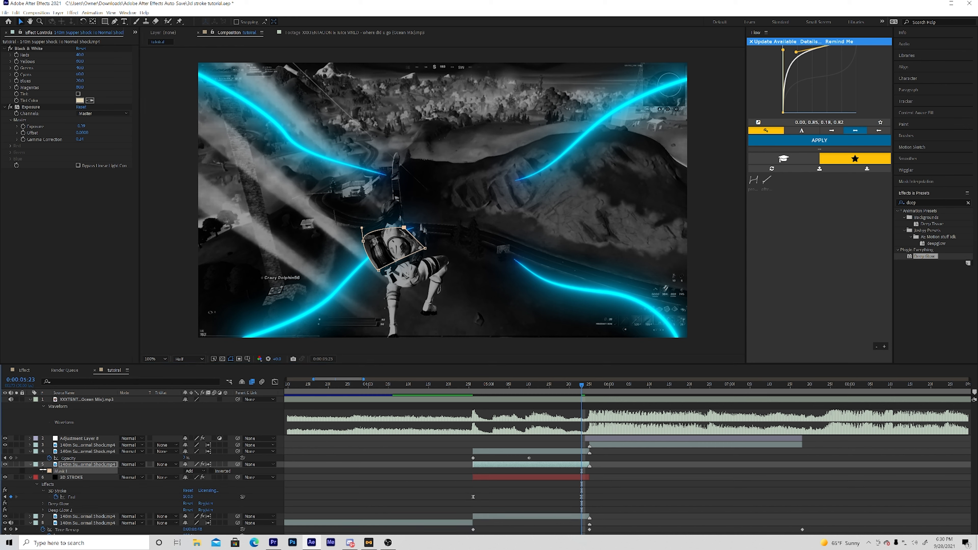
{"action": "left_click", "coordinate": [43, 470]}
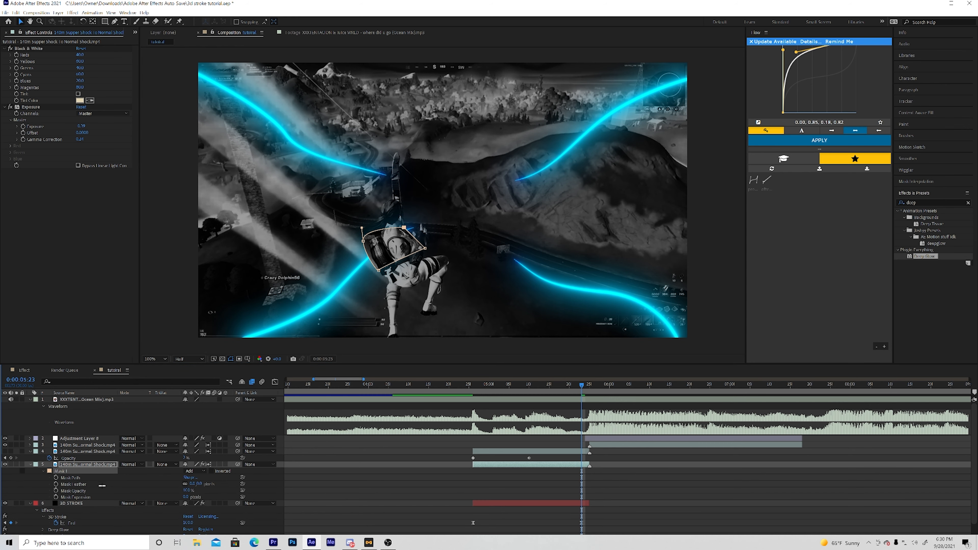
{"action": "left_click", "coordinate": [198, 483]}
{"action": "key", "text": "Return"}
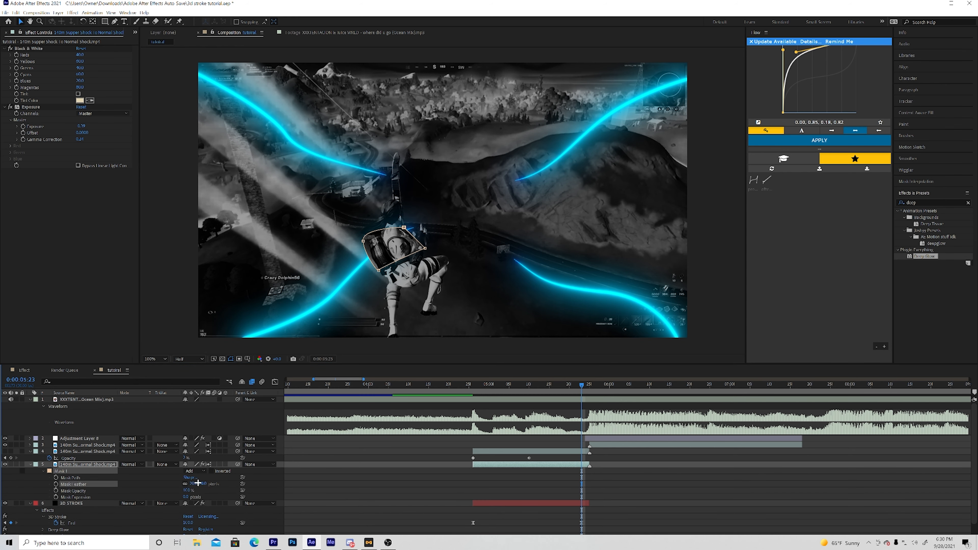
{"action": "left_click", "coordinate": [178, 195]}
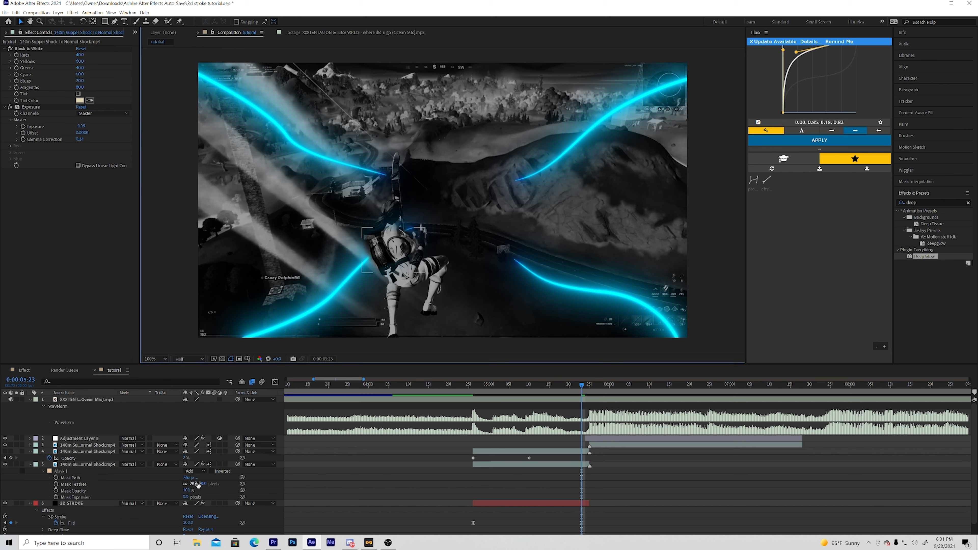
{"action": "left_click_drag", "start_coordinate": [198, 483], "coordinate": [219, 485]}
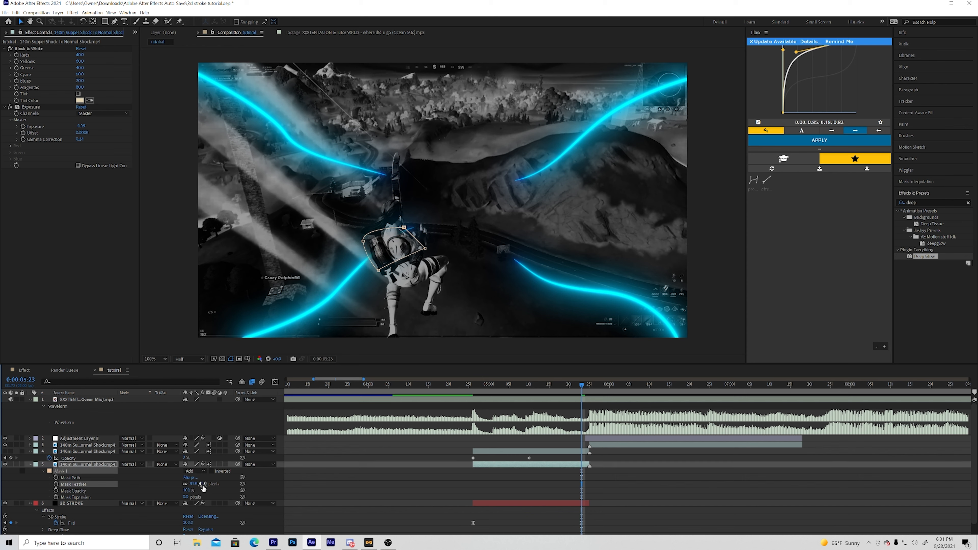
{"action": "left_click", "coordinate": [183, 202]}
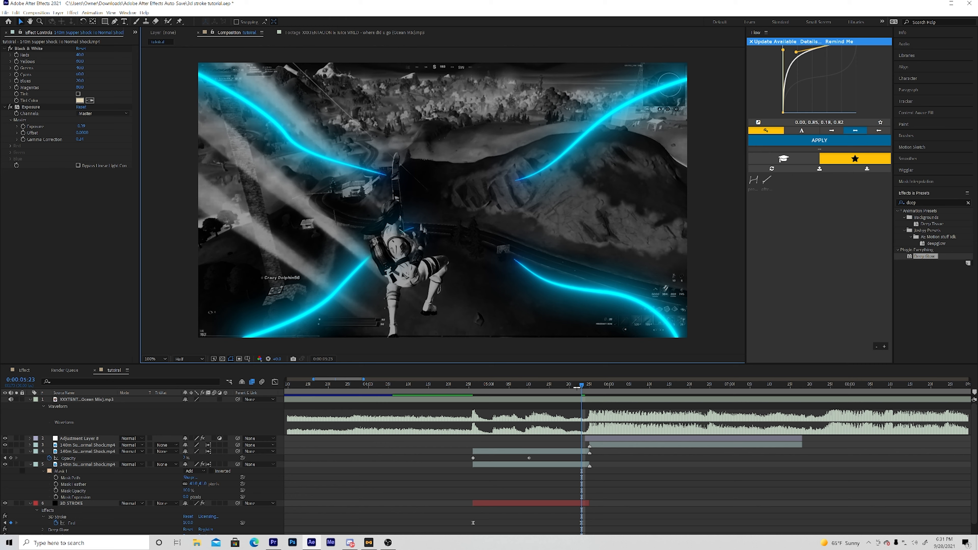
- Scrub the last frames of the stroke section to check the mask, and move the second End keyframe to 0:00:05:25
{"action": "mouse_move", "coordinate": [577, 386]}
{"action": "left_mouse_down"}
{"action": "mouse_move", "coordinate": [544, 384]}
{"action": "mouse_move", "coordinate": [594, 380]}
{"action": "mouse_move", "coordinate": [560, 385]}
{"action": "left_mouse_up"}
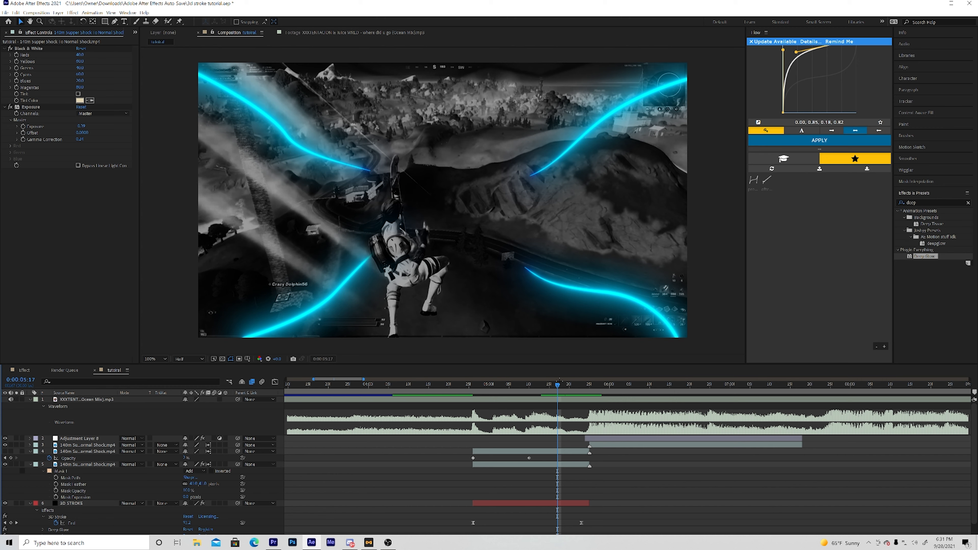
{"action": "left_click_drag", "start_coordinate": [560, 381], "coordinate": [582, 368]}
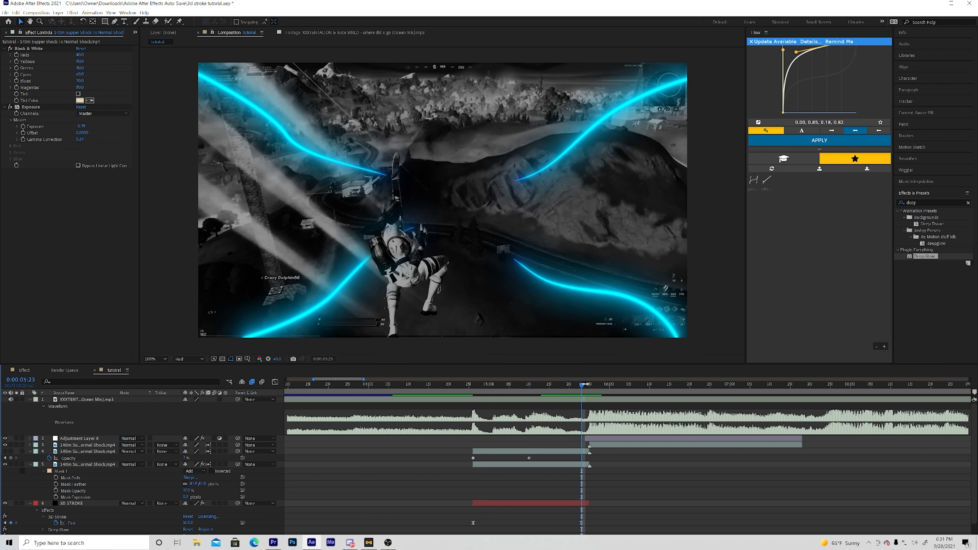
{"action": "left_click", "coordinate": [589, 384]}
{"action": "left_click_drag", "start_coordinate": [586, 382], "coordinate": [303, 335]}
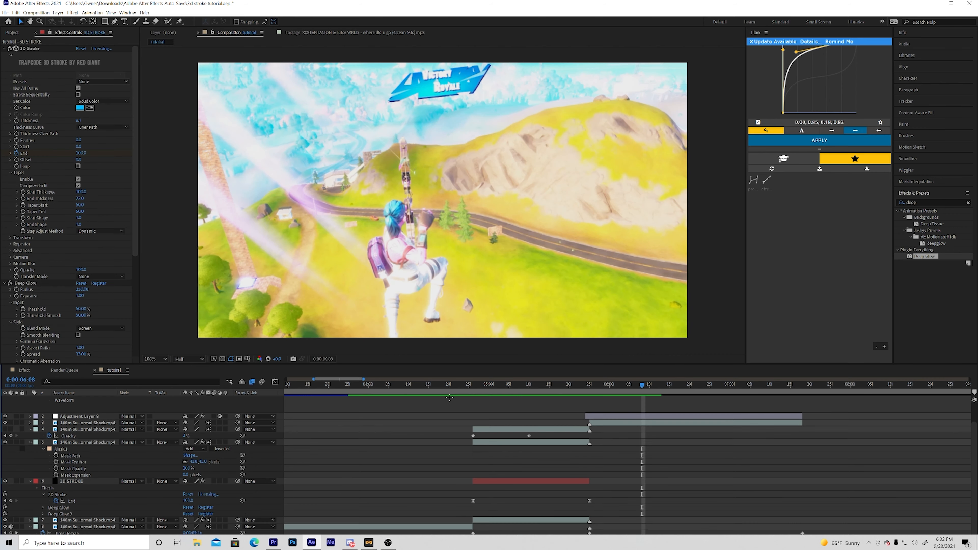
- Collapse the properties of the two clip layers above the 3D STROKE solid and return to 0:00:04:26
{"action": "left_click_drag", "start_coordinate": [549, 385], "coordinate": [473, 381]}
{"action": "left_click", "coordinate": [30, 429]}
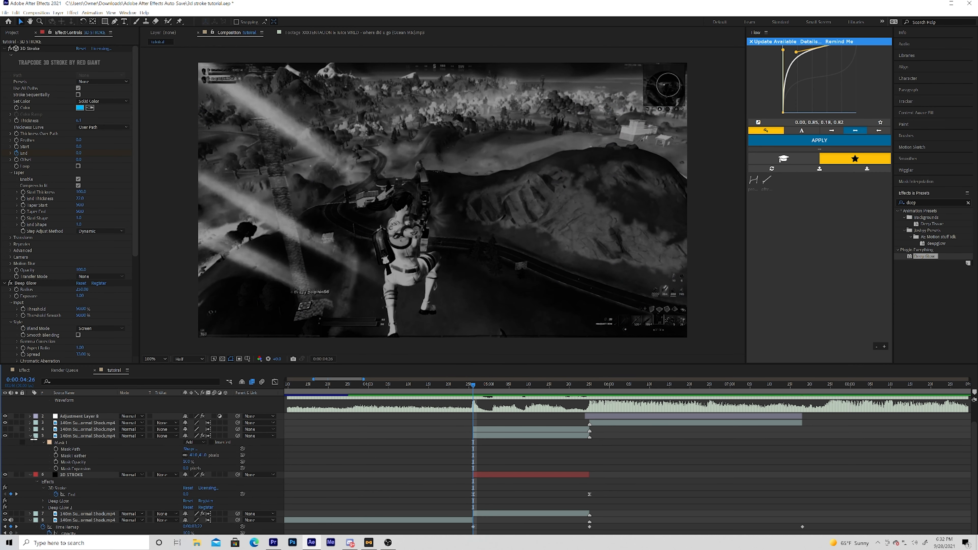
{"action": "left_click", "coordinate": [30, 442]}
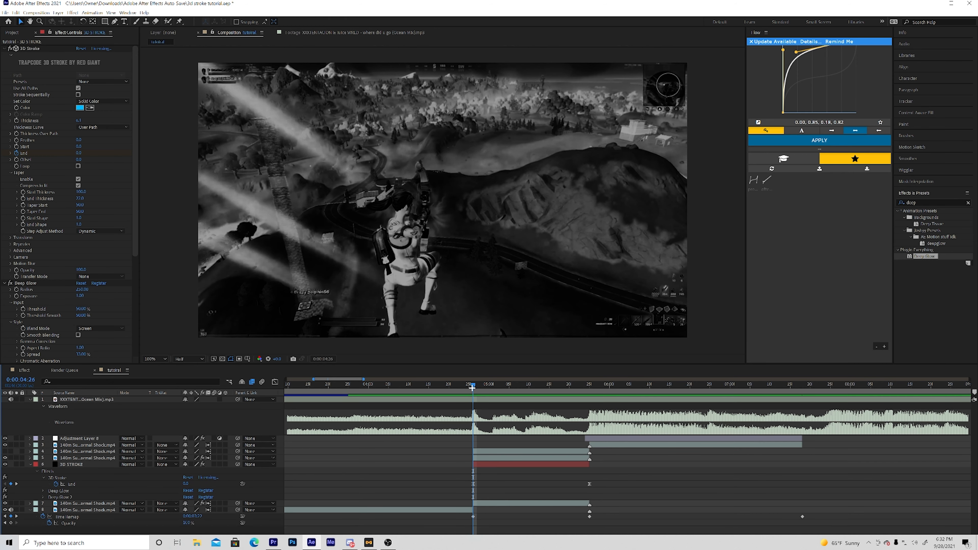
{"action": "mouse_move", "coordinate": [520, 384]}
{"action": "left_mouse_down"}
{"action": "mouse_move", "coordinate": [545, 384]}
{"action": "mouse_move", "coordinate": [471, 377]}
{"action": "left_mouse_up"}
- Add an adjustment layer above the black-and-white clips, split it at 0:00:04:26 and delete the earlier part
{"action": "left_click", "coordinate": [492, 453]}
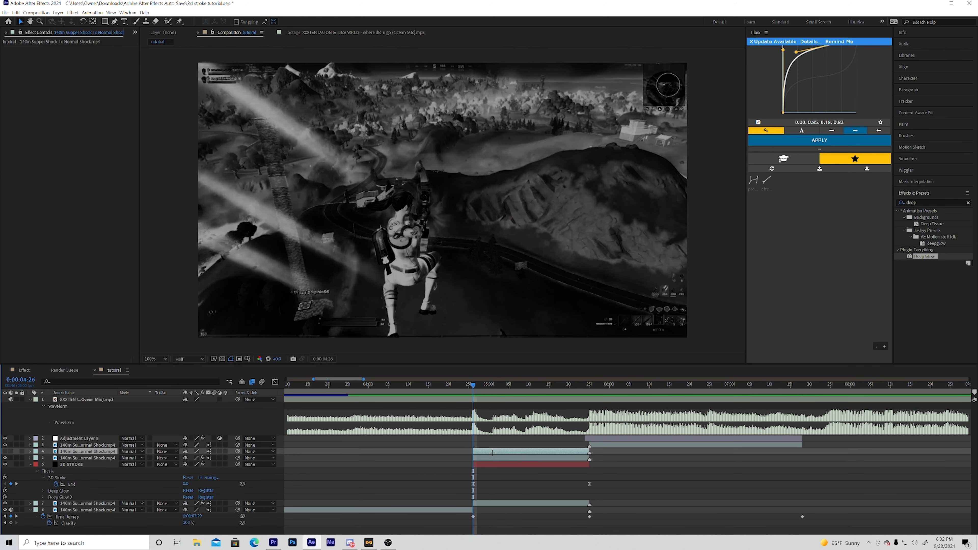
{"action": "key", "text": "ctrl+alt+y"}
{"action": "key", "text": "ctrl+shift+d"}
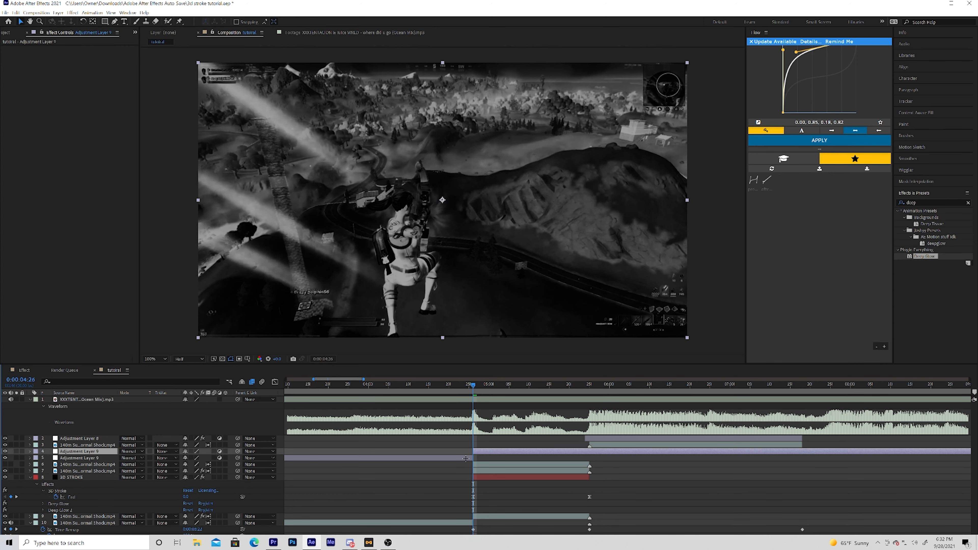
{"action": "left_click", "coordinate": [465, 457]}
{"action": "key", "text": "Delete"}
{"action": "key", "text": "Delete"}
- Split the new adjustment layer at 0:00:05:25 and delete the part after it, returning to the start of the stroke section
{"action": "left_click_drag", "start_coordinate": [585, 415], "coordinate": [588, 416]}
{"action": "left_click", "coordinate": [574, 450]}
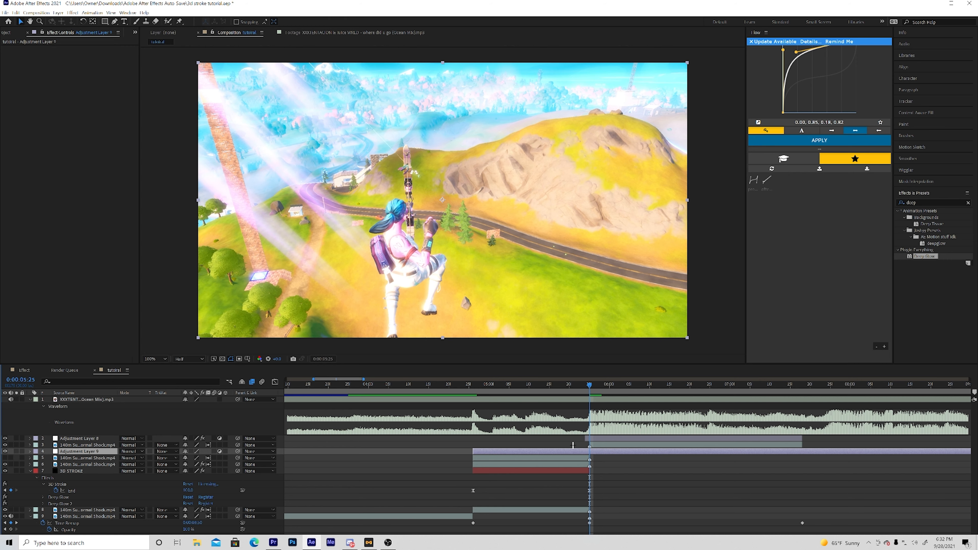
{"action": "key", "text": "ctrl+shift+d"}
{"action": "key", "text": "Delete"}
{"action": "left_click_drag", "start_coordinate": [587, 389], "coordinate": [481, 396]}
- Search the effects for "gaus" and apply Gaussian Blur to the trimmed adjustment layer
{"action": "left_click", "coordinate": [511, 452]}
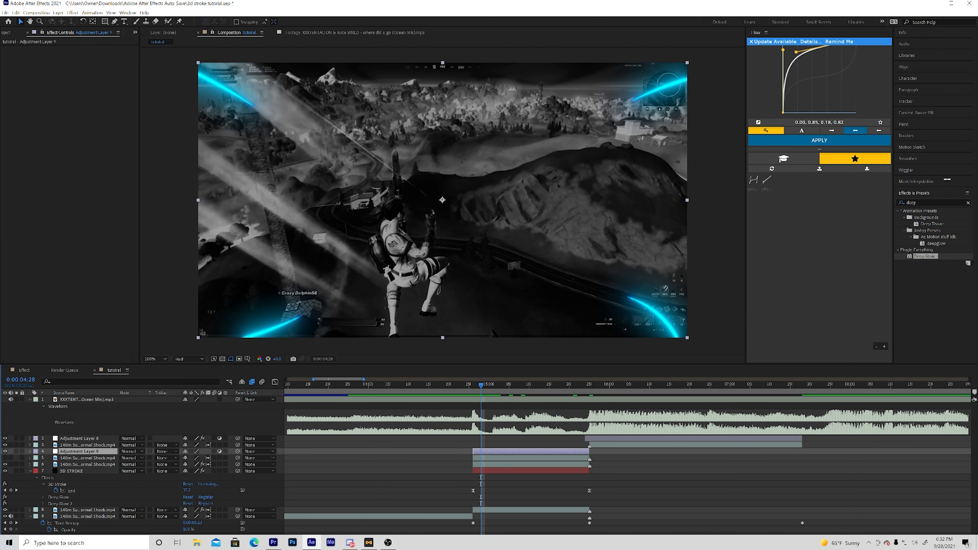
{"action": "left_click_drag", "start_coordinate": [921, 203], "coordinate": [838, 196]}
{"action": "key", "text": "BackSpace"}
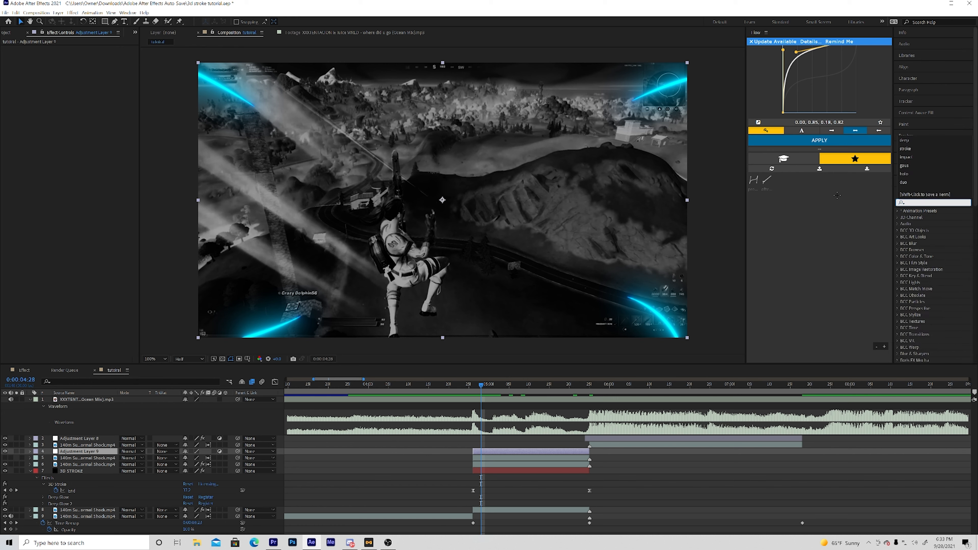
{"action": "type", "text": "gaus"}
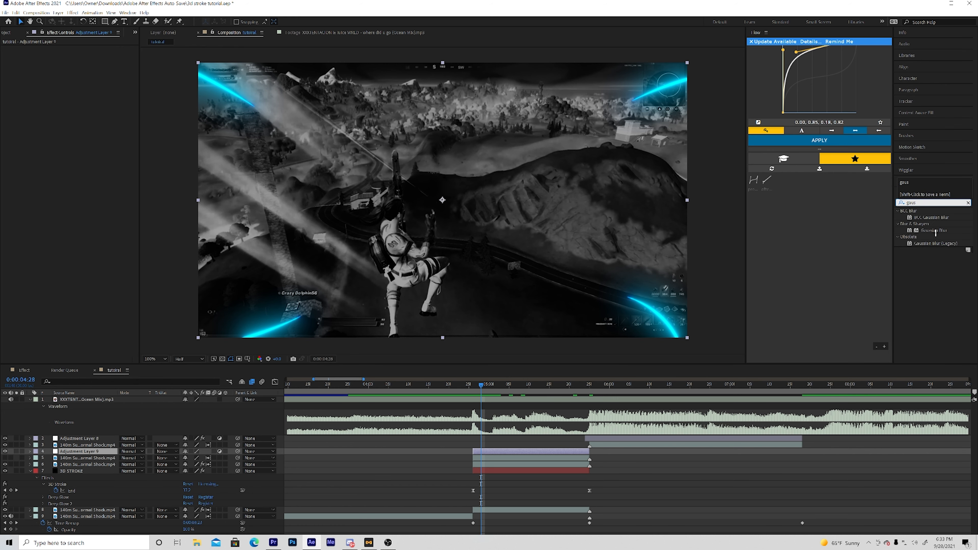
{"action": "left_click_drag", "start_coordinate": [935, 231], "coordinate": [481, 450]}
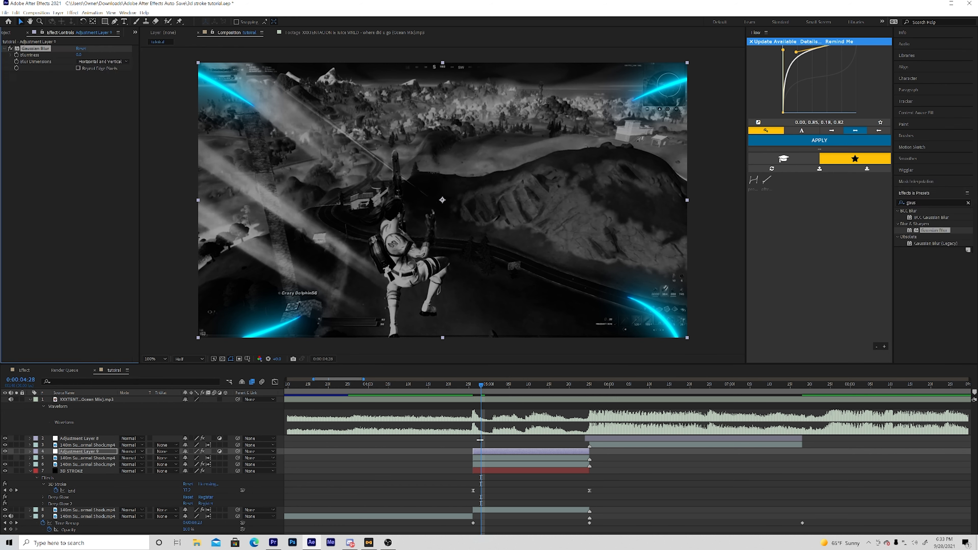
- Keyframe the Gaussian Blur's Blurriness from 0 at 0:00:04:29 to a strong blur at 0:00:05:24, and reveal the keyframes
{"action": "left_click_drag", "start_coordinate": [473, 386], "coordinate": [482, 384]}
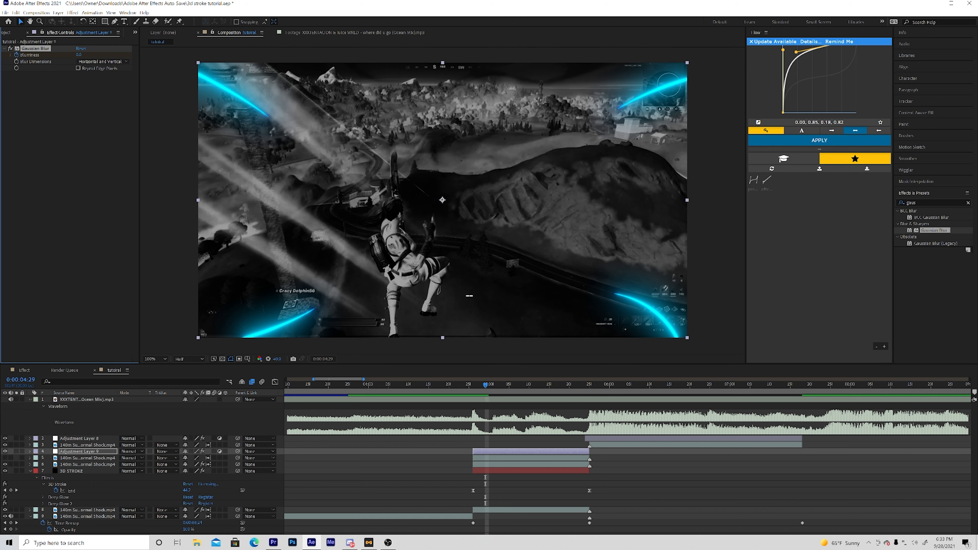
{"action": "mouse_move", "coordinate": [558, 385]}
{"action": "left_mouse_down"}
{"action": "mouse_move", "coordinate": [589, 385]}
{"action": "mouse_move", "coordinate": [573, 383]}
{"action": "left_mouse_up"}
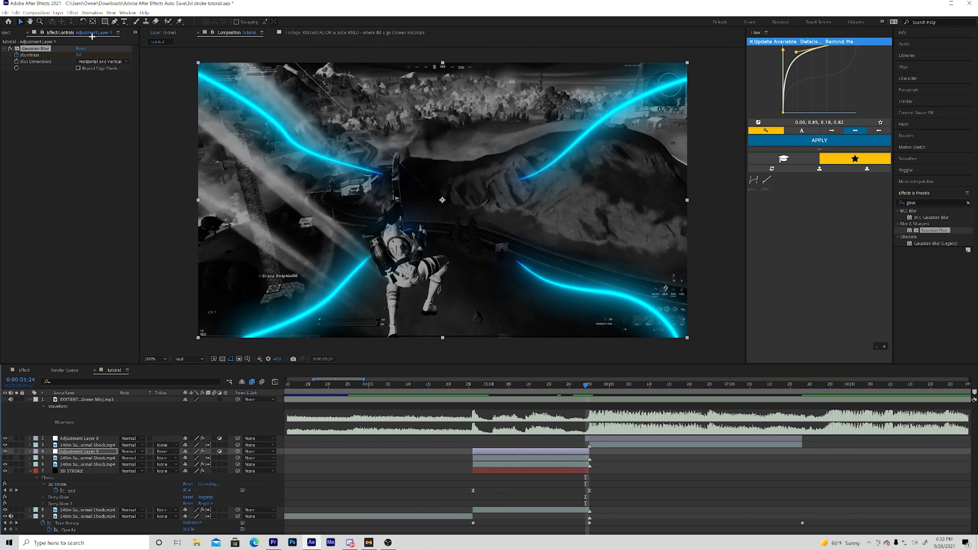
{"action": "left_click_drag", "start_coordinate": [79, 54], "coordinate": [158, 53]}
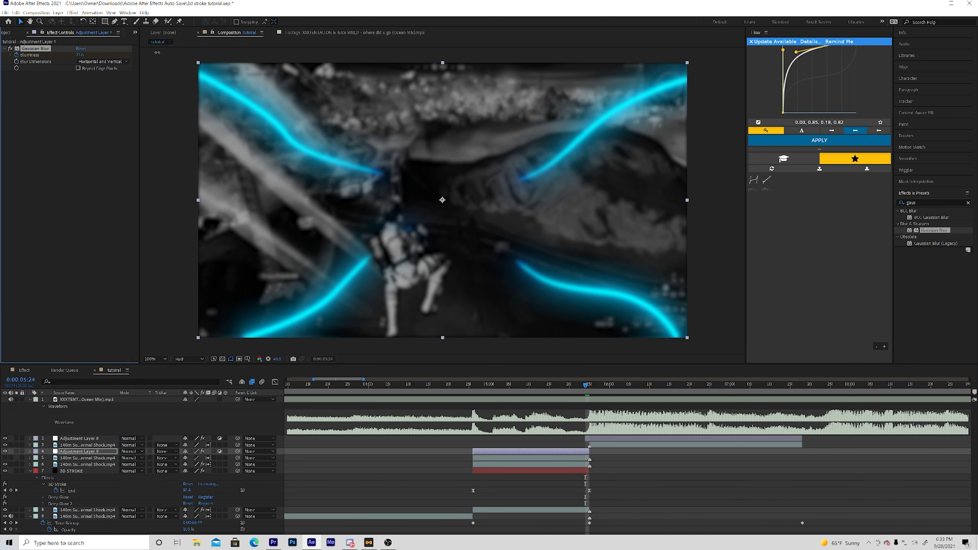
{"action": "key", "text": "u"}
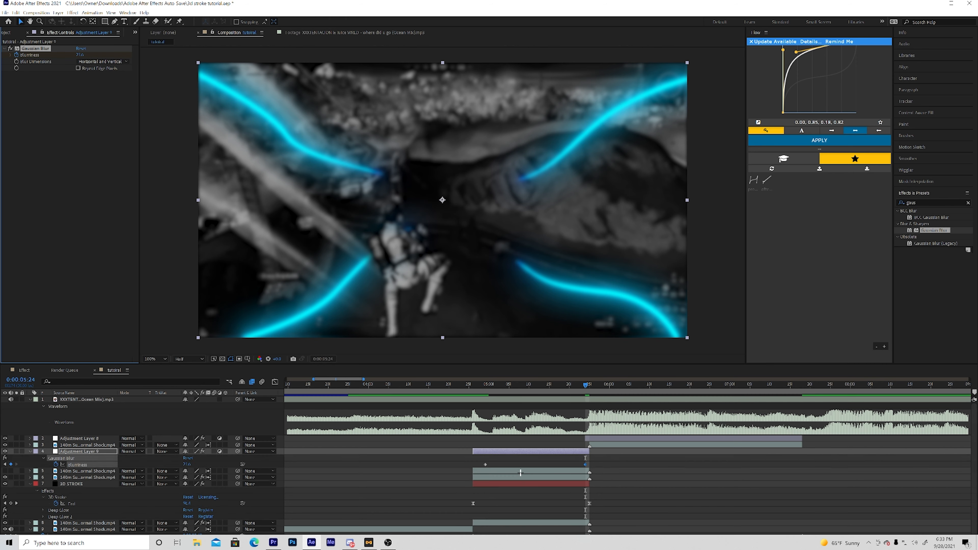
- Add another adjustment layer directly above the Gaussian Blur adjustment layer
{"action": "left_click_drag", "start_coordinate": [581, 385], "coordinate": [497, 379]}
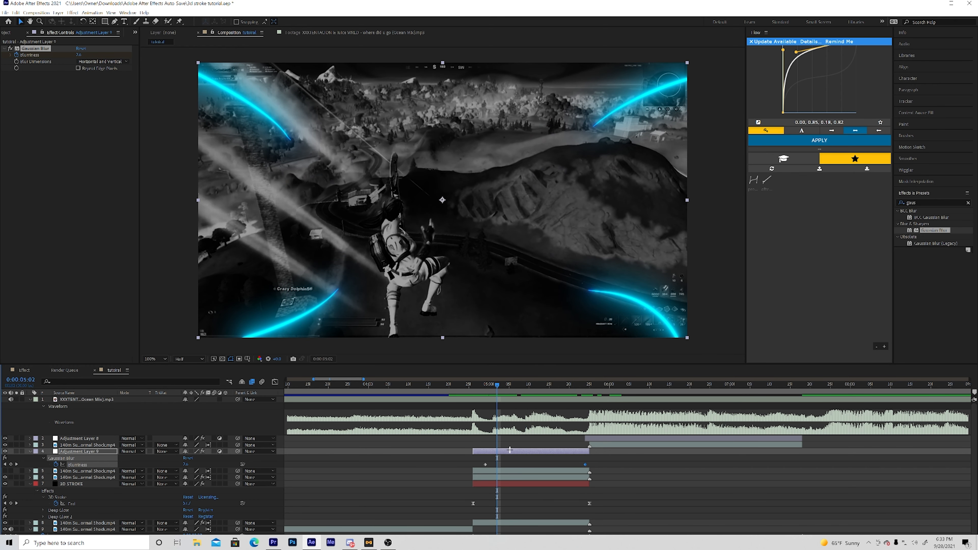
{"action": "left_click", "coordinate": [510, 450]}
{"action": "key", "text": "ctrl+alt+y"}
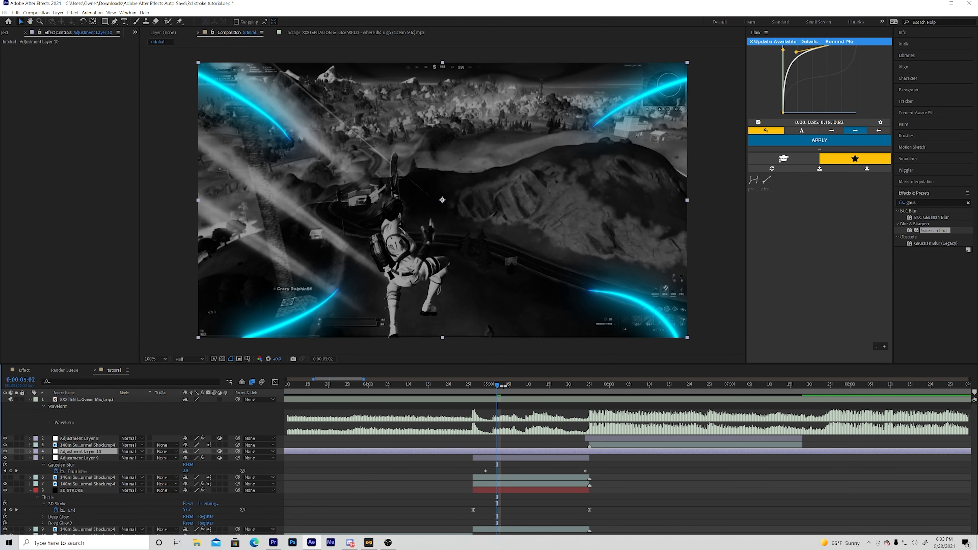
- Split the new adjustment layer at 0:00:04:26 and delete the part before it, moving on to the end of the stroke section
{"action": "left_click", "coordinate": [470, 386]}
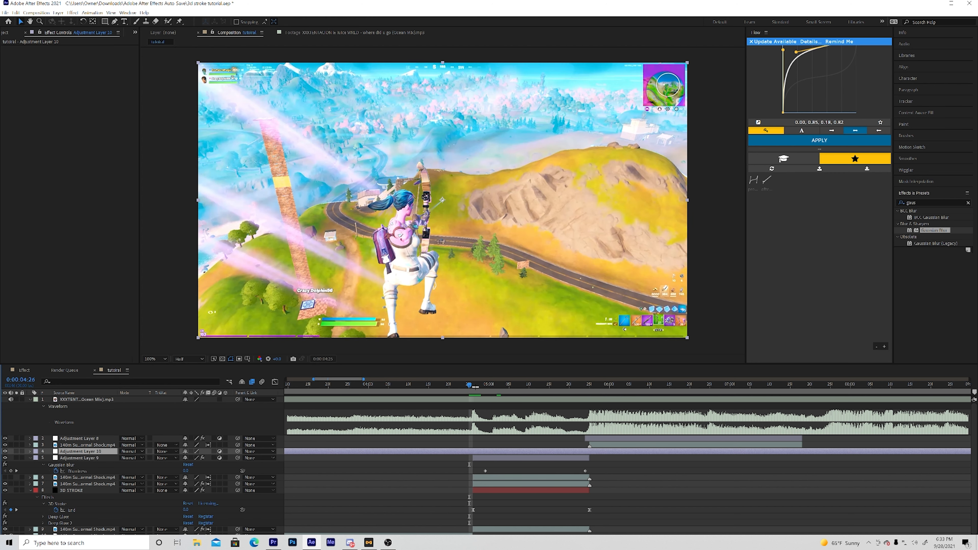
{"action": "key", "text": "Page_Down"}
{"action": "key", "text": "Page_Up"}
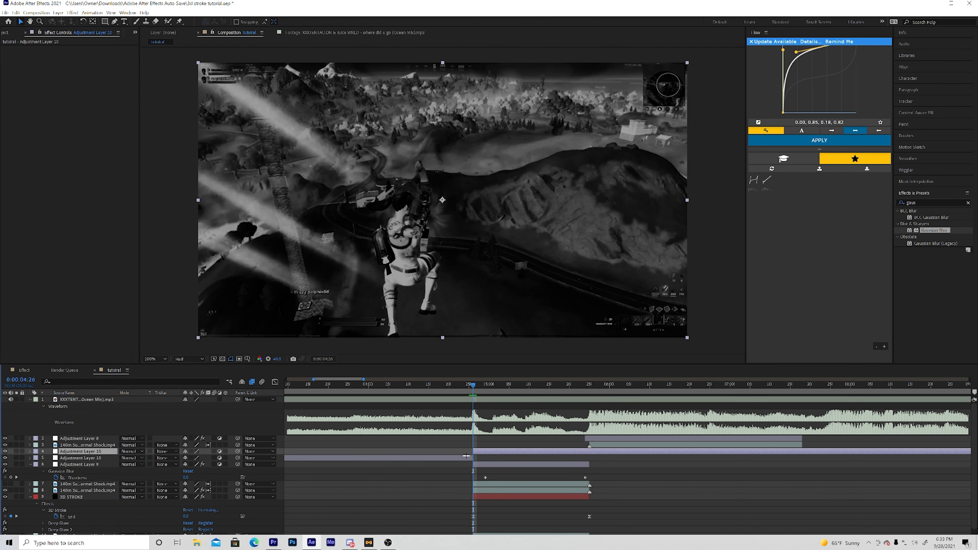
{"action": "left_click", "coordinate": [467, 458]}
{"action": "key", "text": "o"}
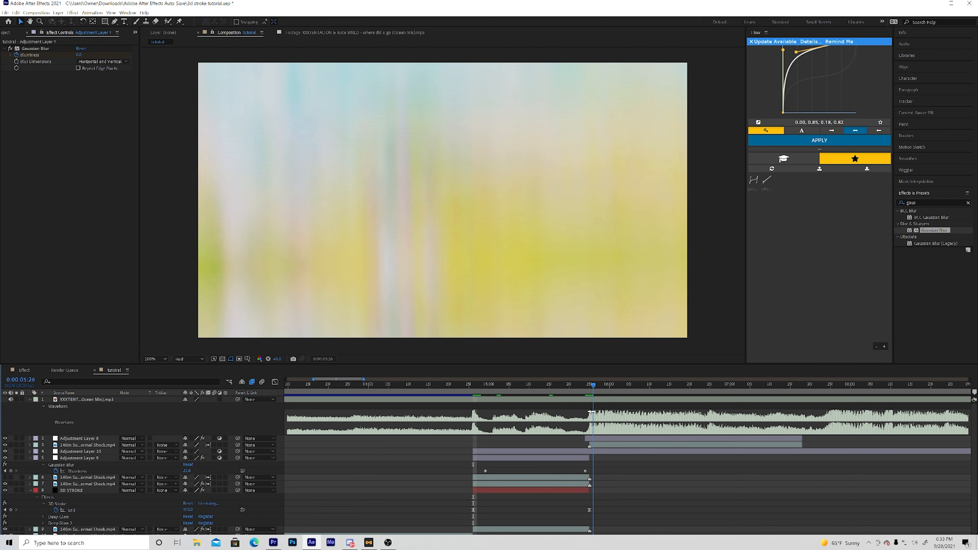
{"action": "left_click", "coordinate": [576, 451]}
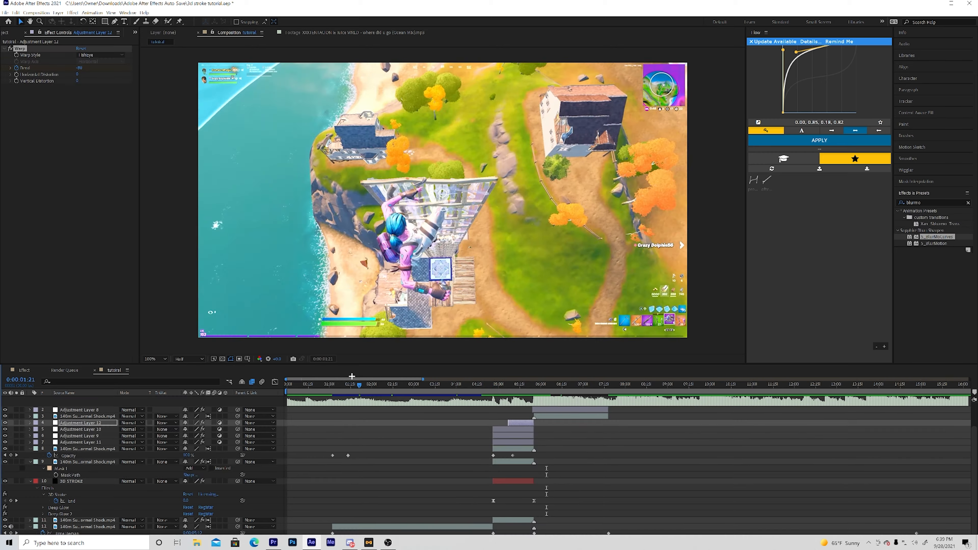
- Play back the edit repeatedly to review the glowing stroke section and its transition into the colour clip
{"action": "left_click_drag", "start_coordinate": [351, 376], "coordinate": [324, 381]}
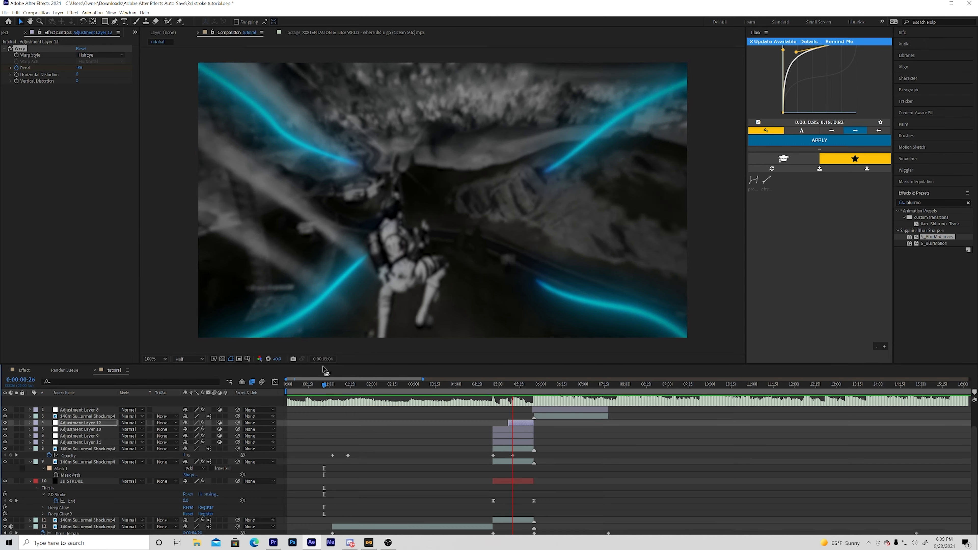
{"action": "key", "text": "space"}
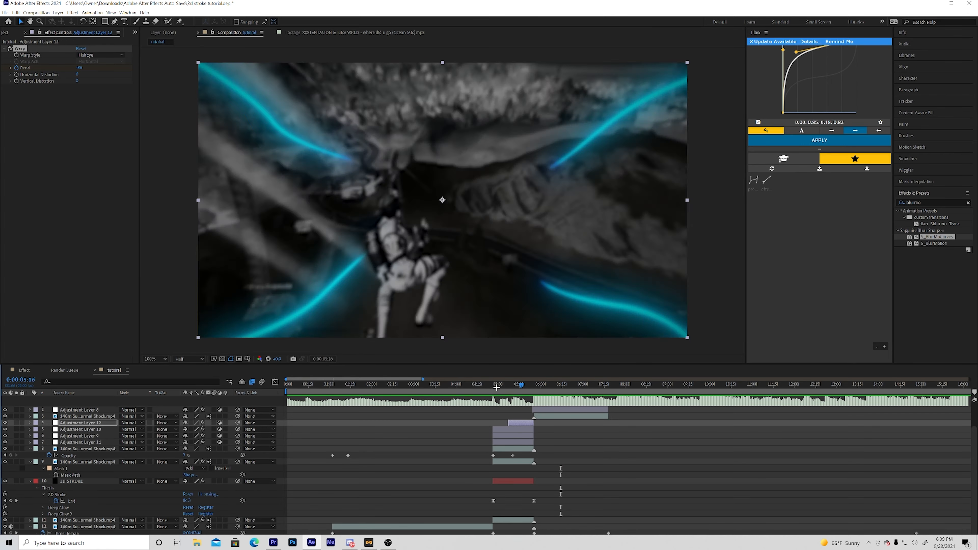
{"action": "left_click_drag", "start_coordinate": [496, 385], "coordinate": [462, 382]}
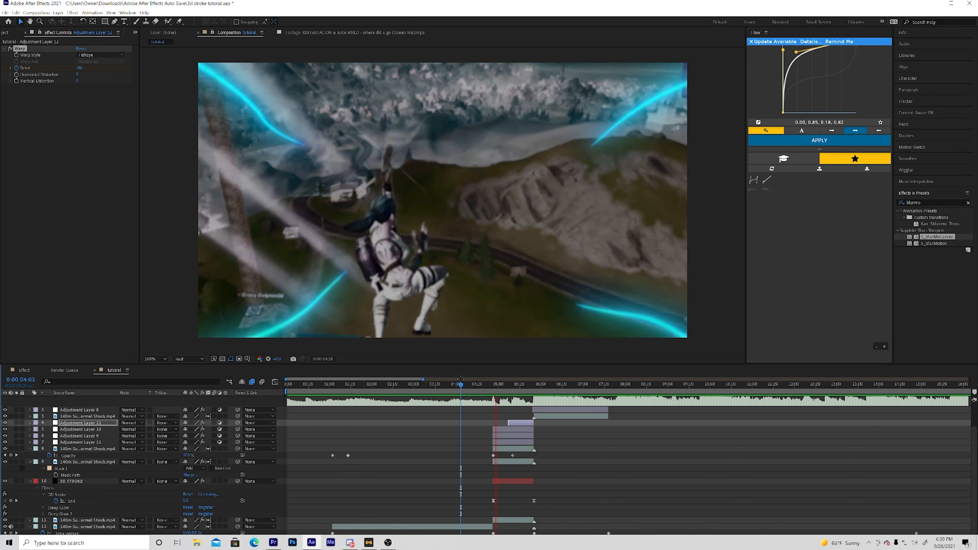
{"action": "key", "text": "space"}
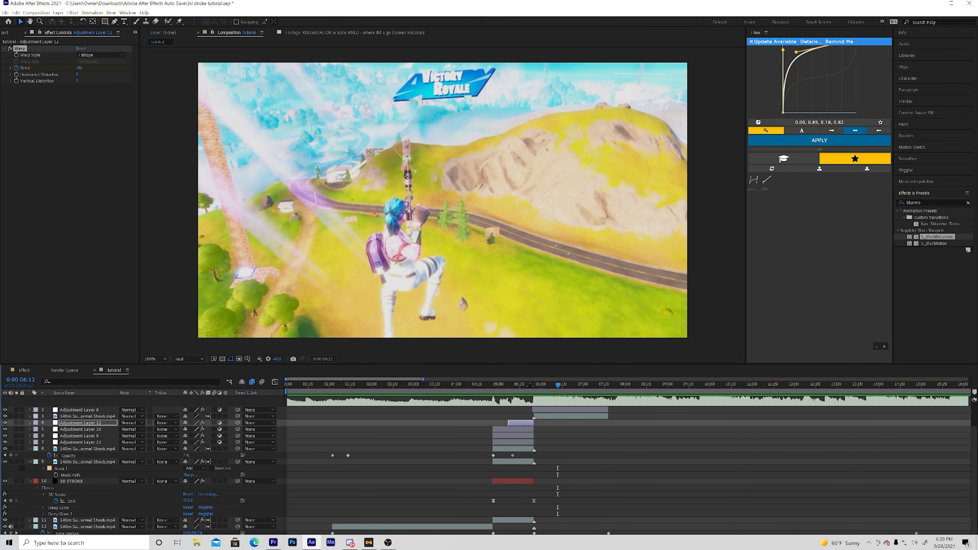
{"action": "left_click_drag", "start_coordinate": [502, 385], "coordinate": [478, 358]}
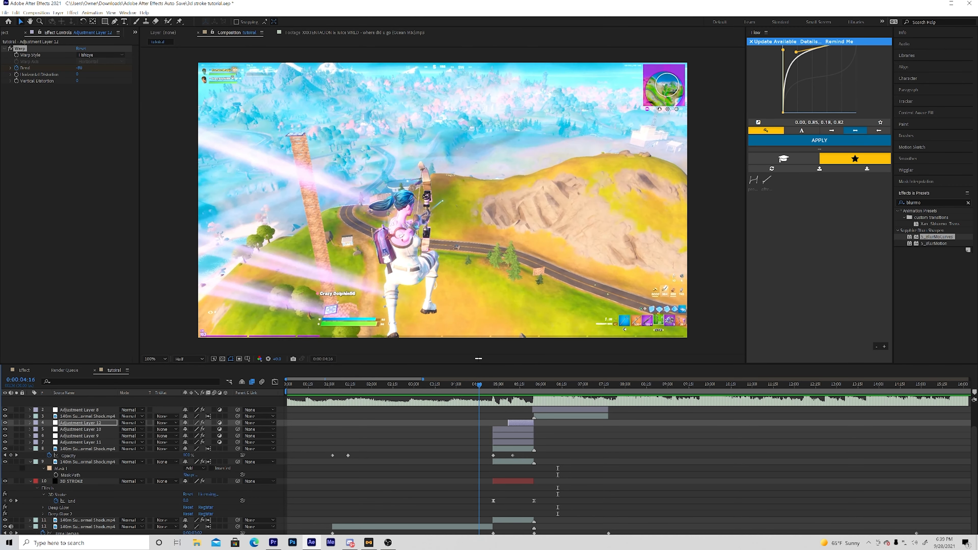
{"action": "key", "text": "space"}
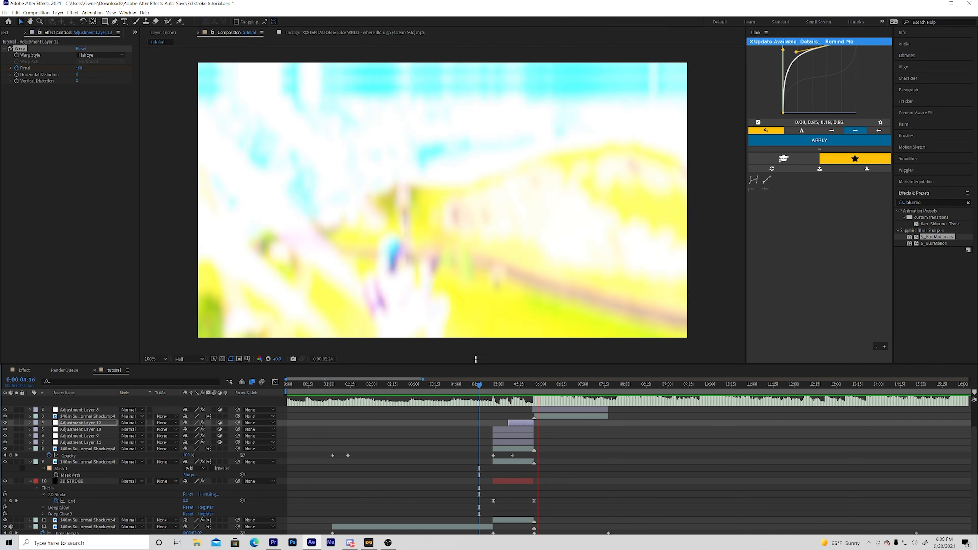
{"action": "key", "text": "space"}
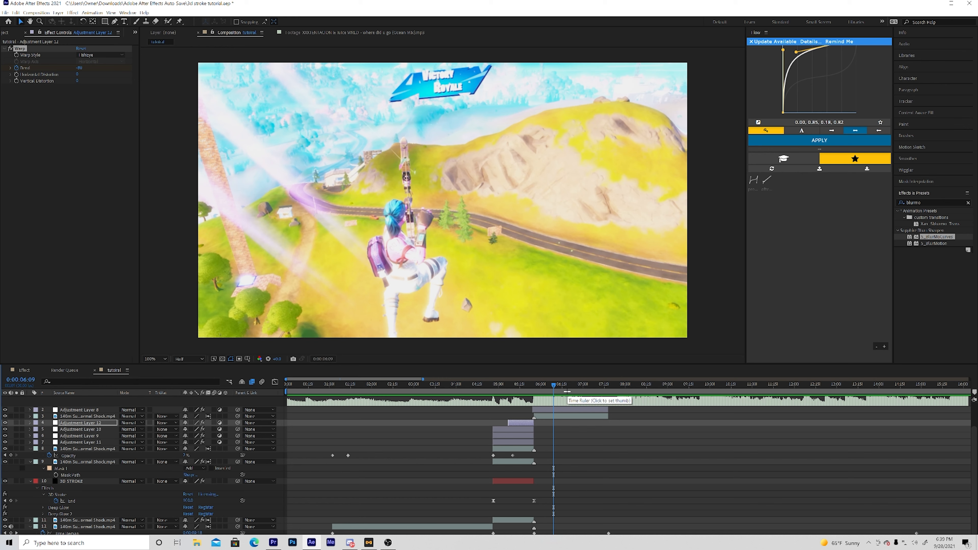